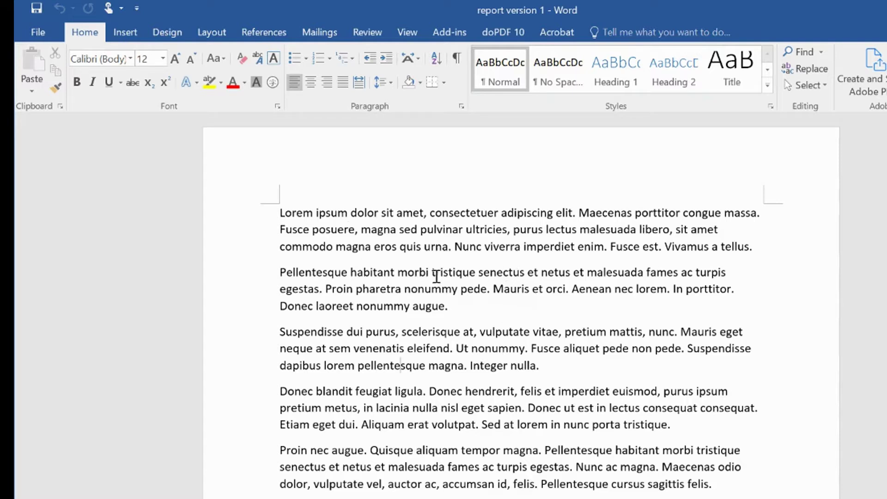
Step: Look over the report version 2 document and return to report version 1
left_click(485, 333)
left_click(511, 498)
left_click(423, 475)
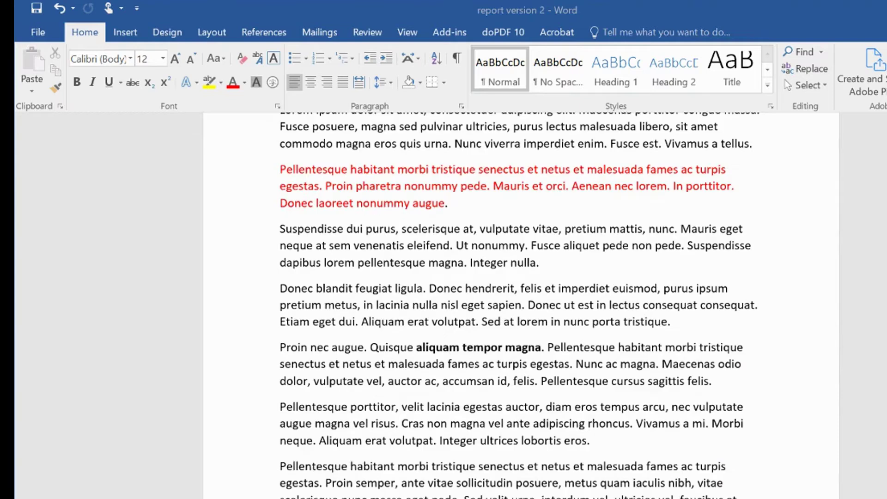
scroll(460, 295, "up", 2)
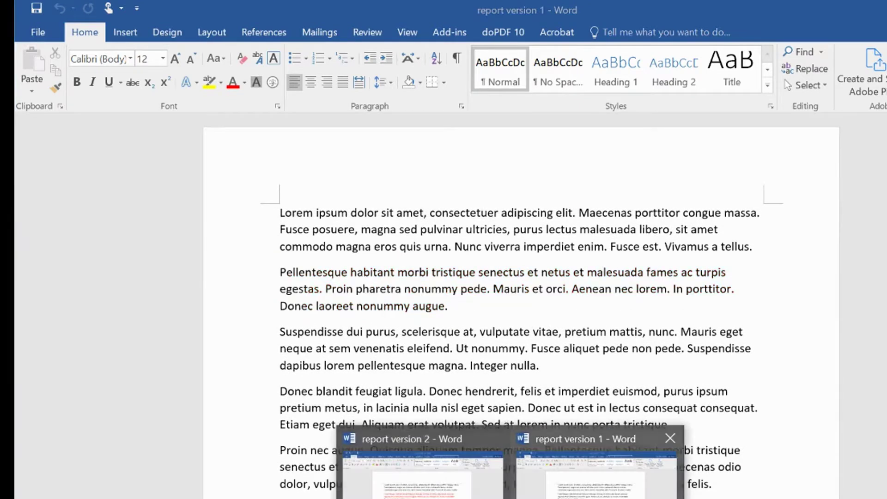
left_click(595, 490)
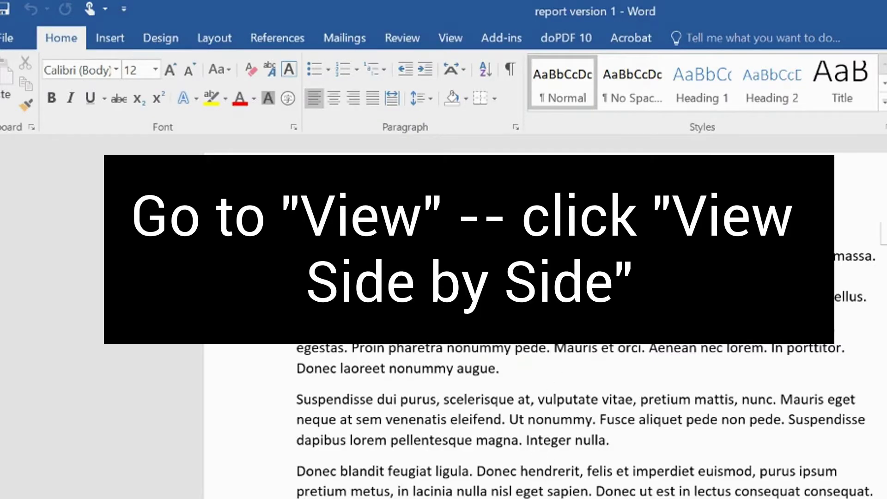
Step: Show the two report versions side by side and turn on synchronous scrolling
left_click(453, 36)
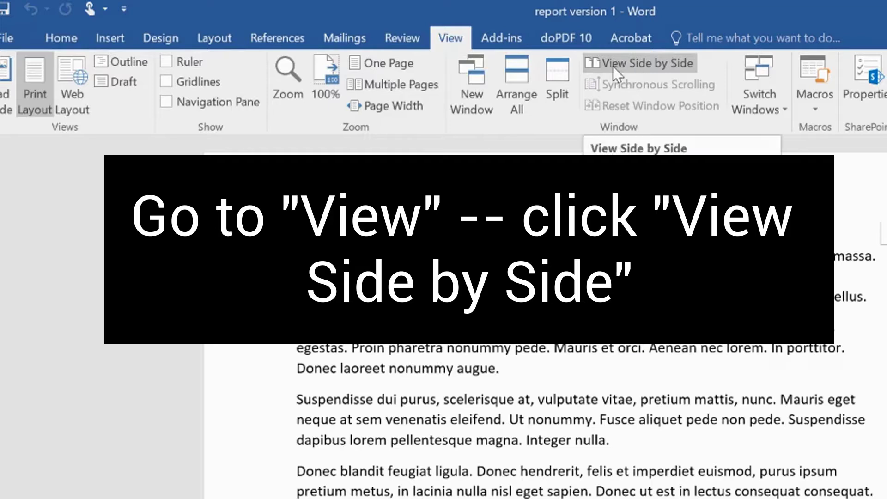
left_click(640, 62)
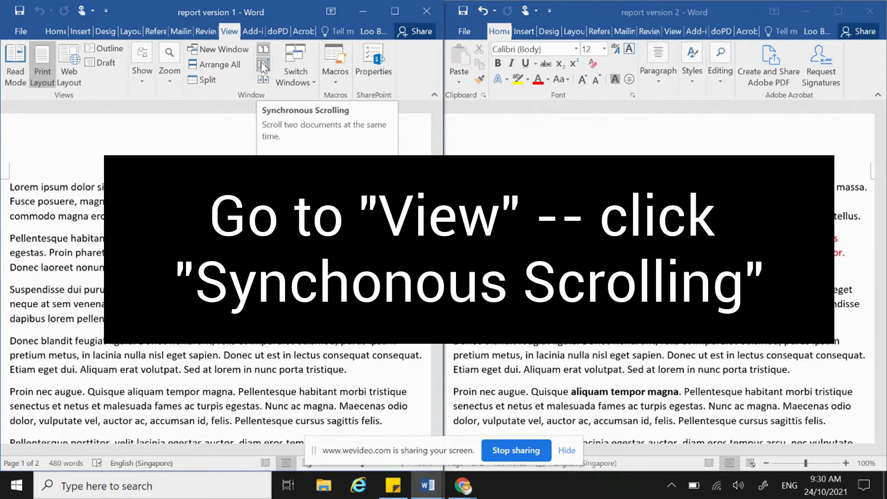
left_click(263, 64)
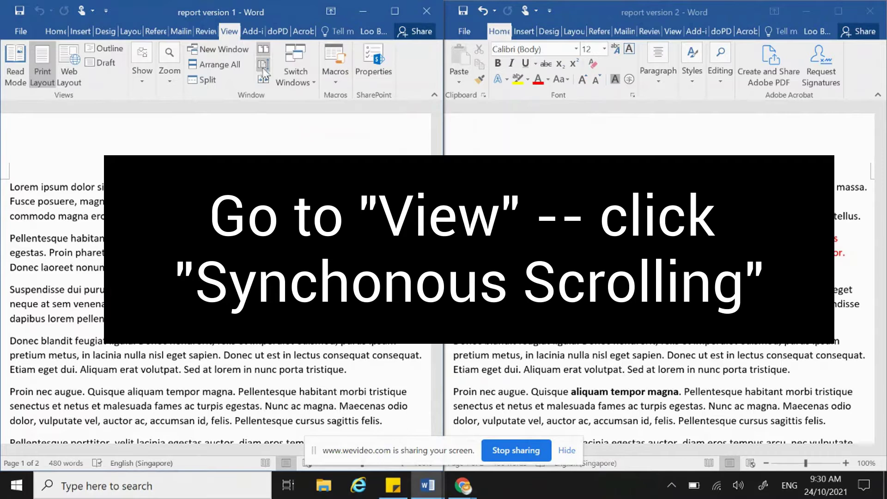
Step: Compare the paragraphs of report version 1 and report version 2 by scrolling both documents together
scroll(318, 248, "down", 1)
scroll(323, 200, "up", 1)
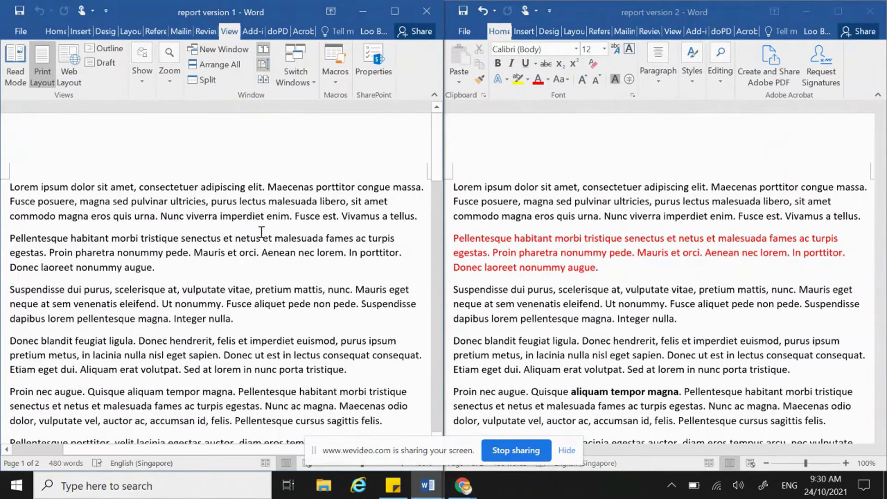
scroll(275, 226, "down", 1)
scroll(275, 226, "down", 3)
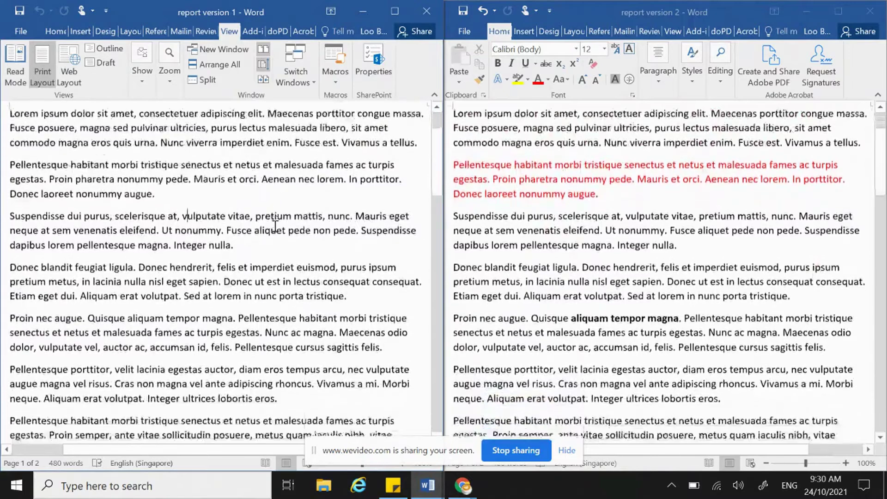
scroll(275, 226, "down", 3)
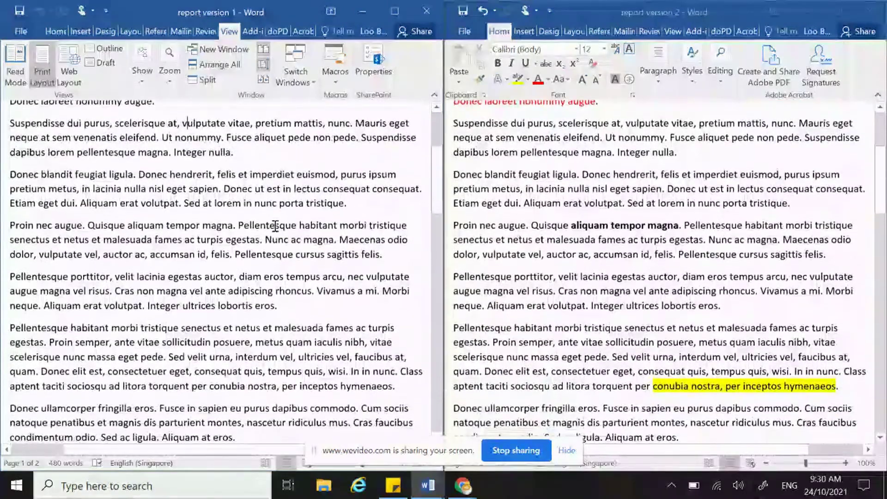
scroll(275, 225, "down", 3)
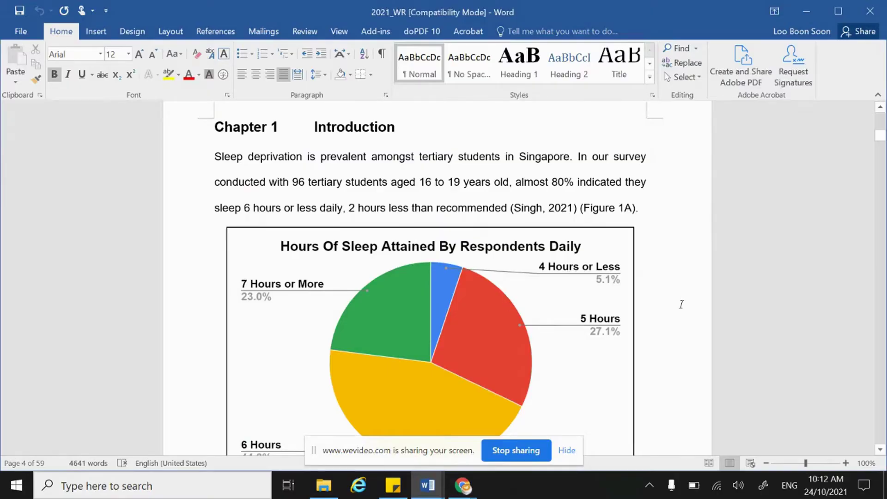
Step: Switch the 2021_WR document to Read Mode at Chapter 1 Introduction and page forward through its screens
scroll(681, 308, "down", 2)
scroll(681, 308, "down", 5)
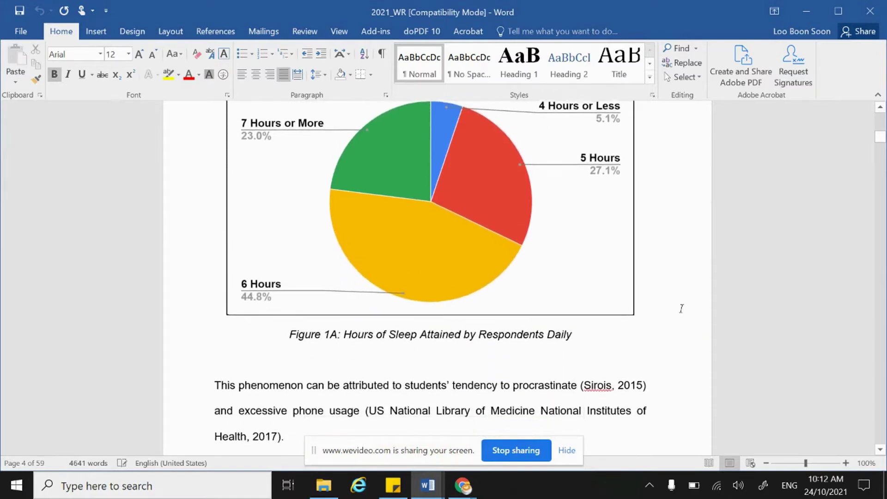
scroll(681, 308, "up", 9)
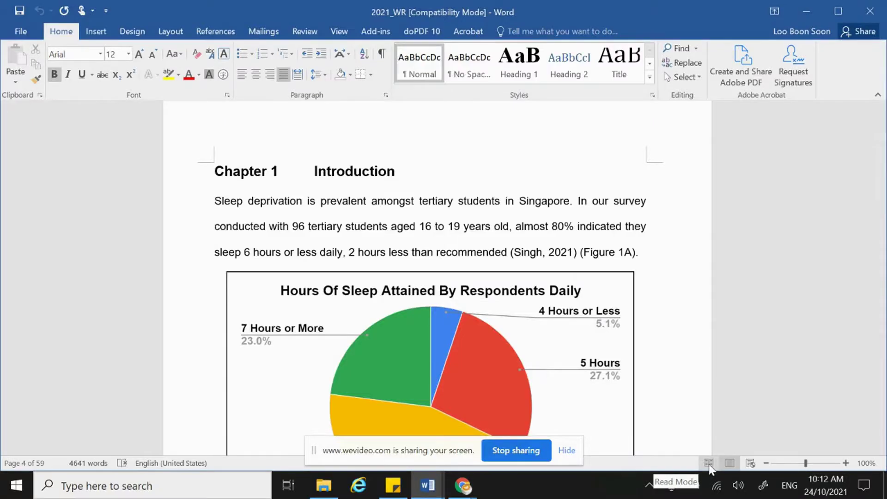
left_click(709, 463)
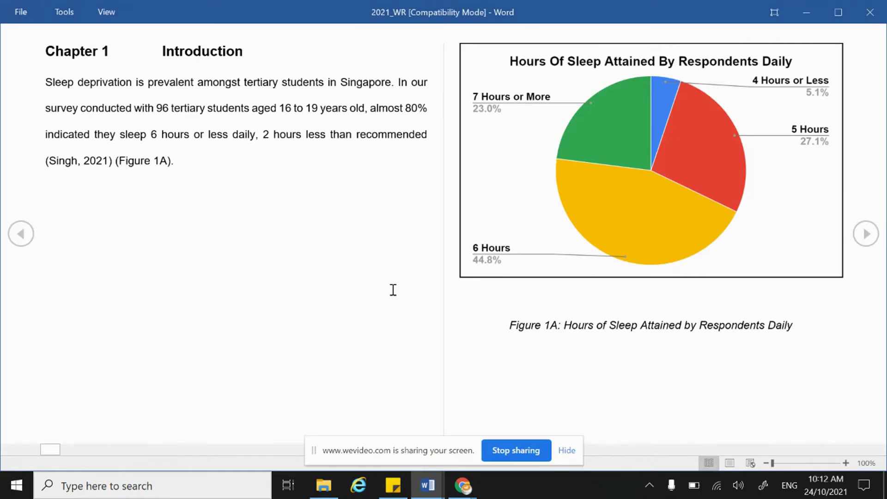
left_click(866, 234)
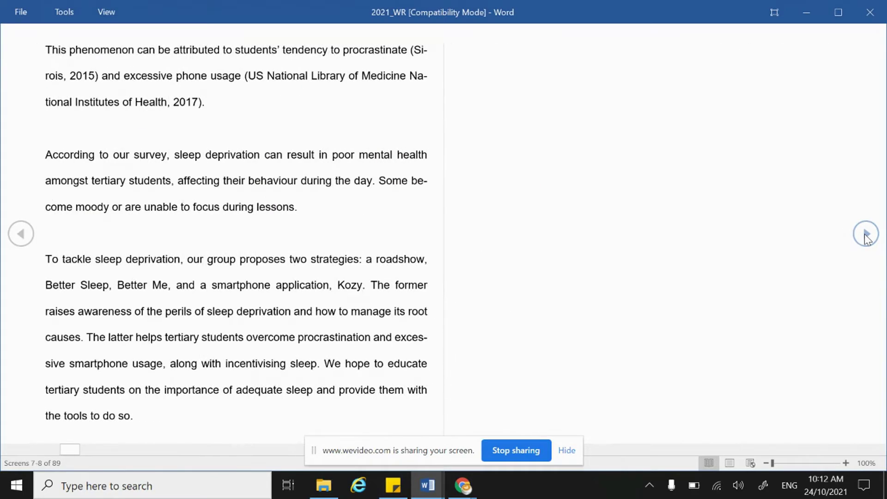
left_click(866, 234)
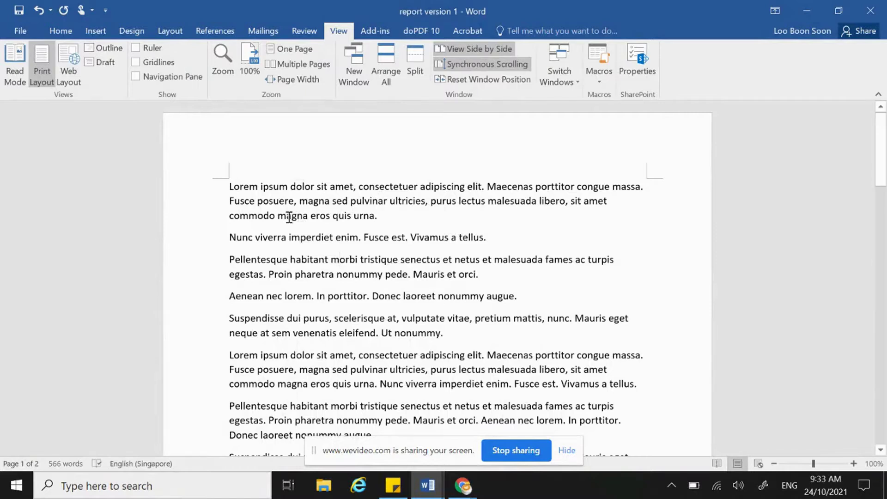
Step: Select single sentences in report version 1: first the opening sentence, and after clearing it, "Aenean nec lorem."
left_click_drag(232, 187, 481, 187)
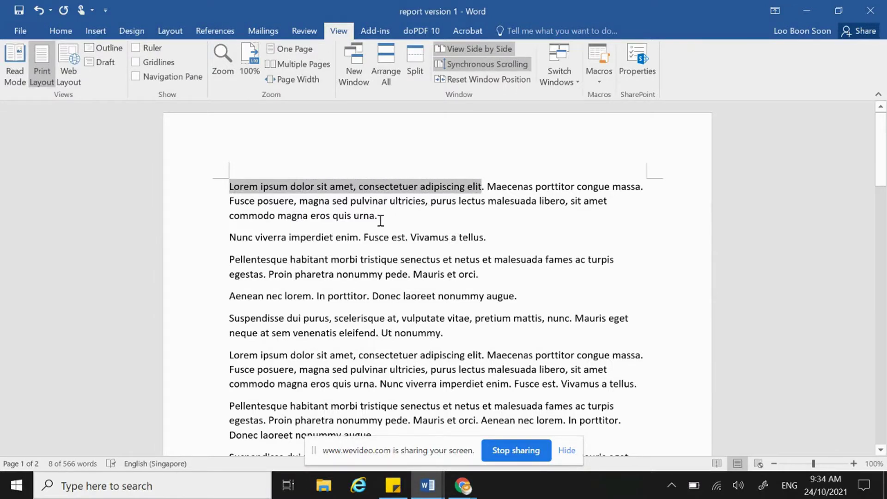
left_click(333, 217)
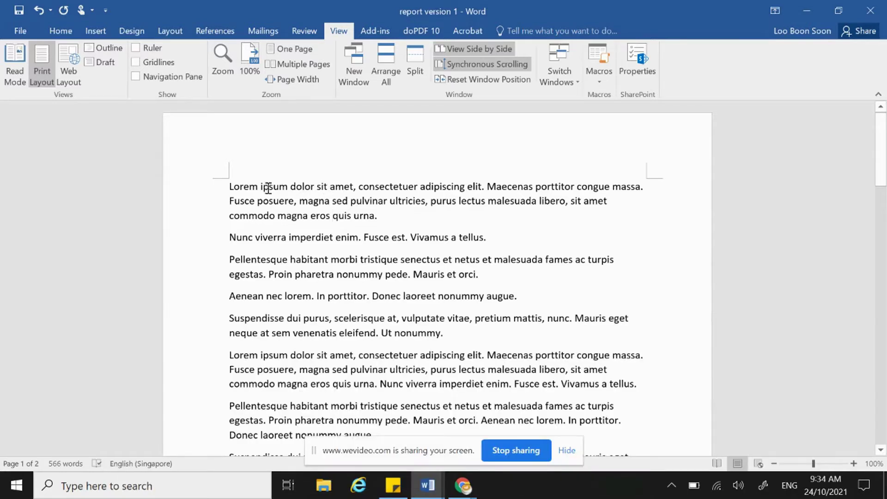
left_click(344, 187, "ctrl")
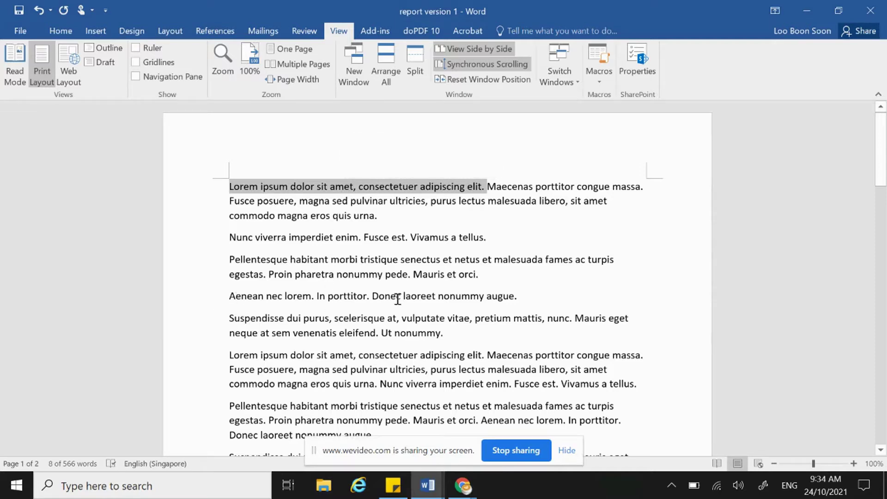
left_click(302, 296)
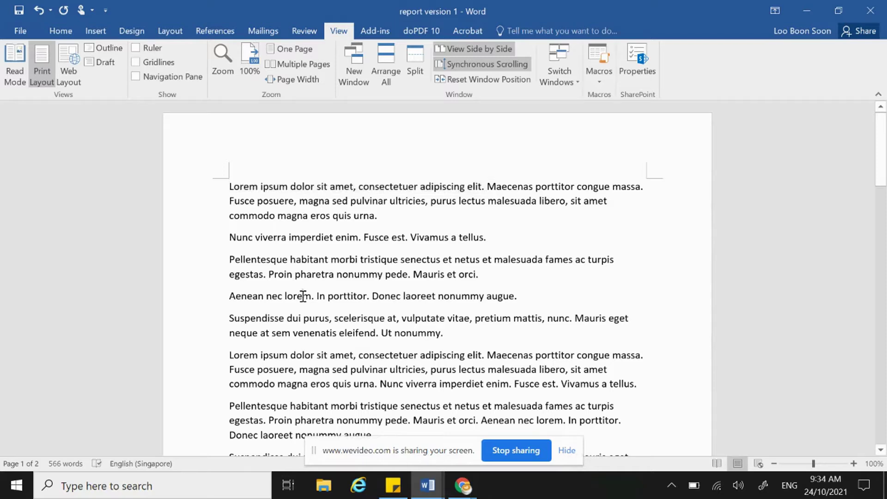
left_click(303, 295, "ctrl")
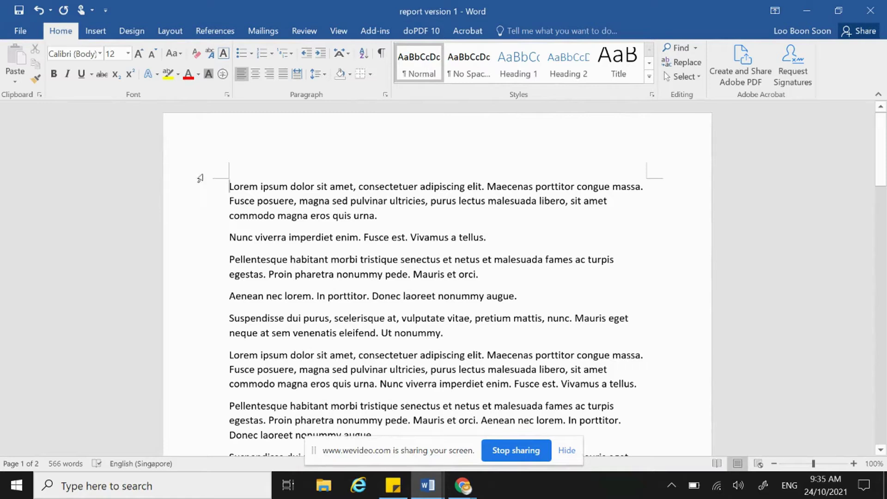
Step: Select the entire first paragraph of report version 1, clear the selection, and select the whole paragraph again
left_click_drag(230, 187, 390, 215)
left_click(271, 200)
left_click(258, 187)
triple_click(285, 189)
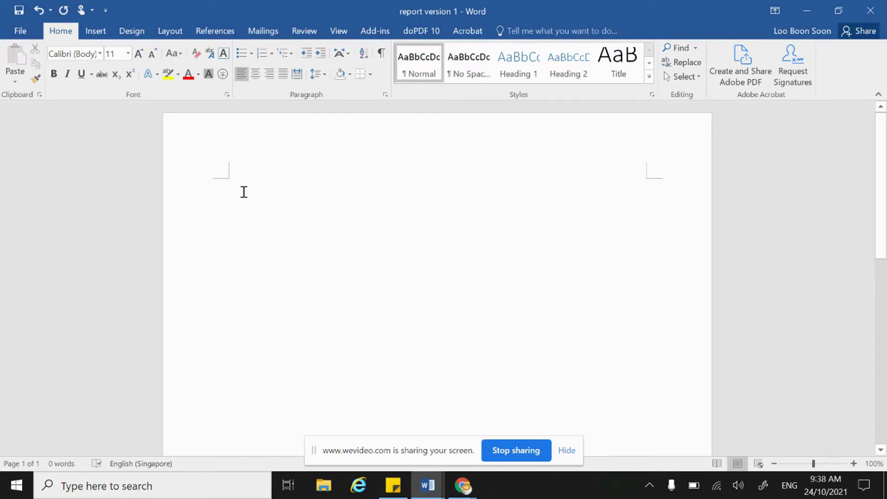
Step: Generate Latin placeholder text in the empty document with =lorem()
type("=")
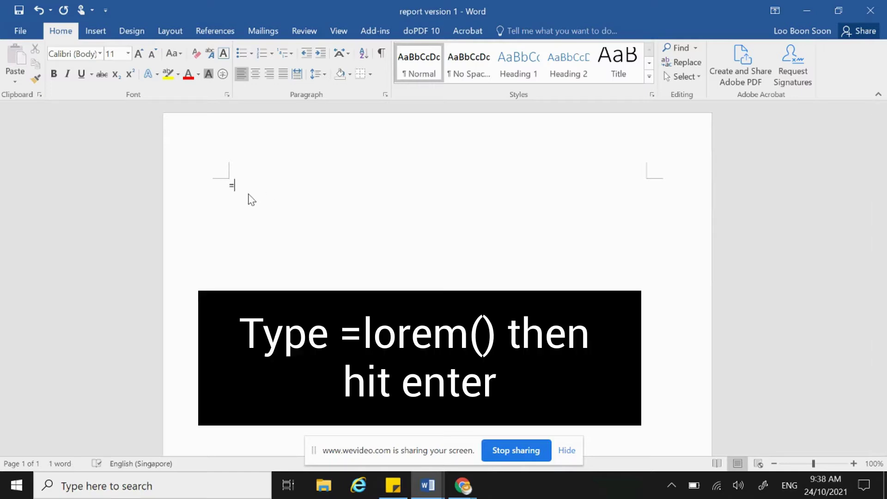
type("lorem(")
key("Return")
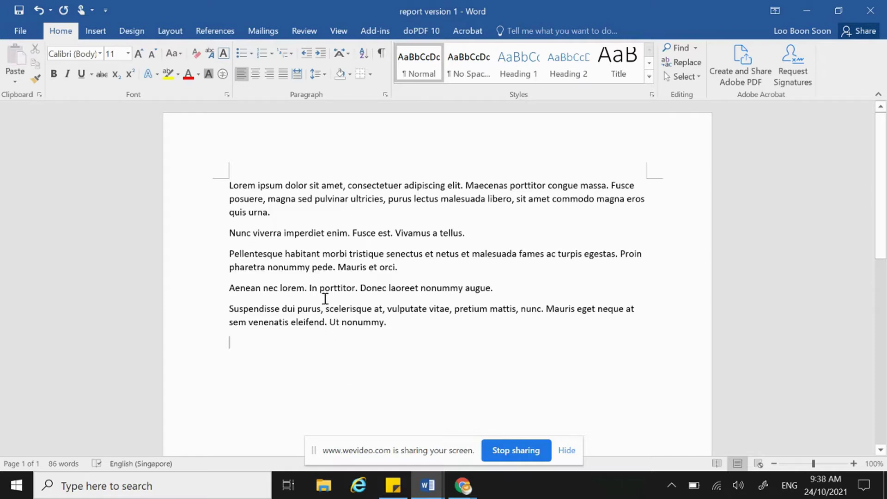
Step: Generate five paragraphs of sample text below the Latin placeholder text with =rand(5,6) and review them
scroll(307, 298, "down", 1)
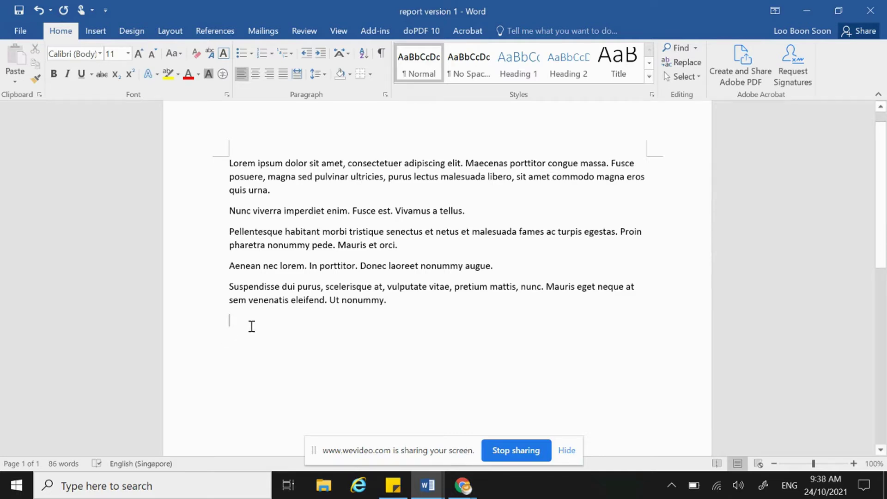
key("Return")
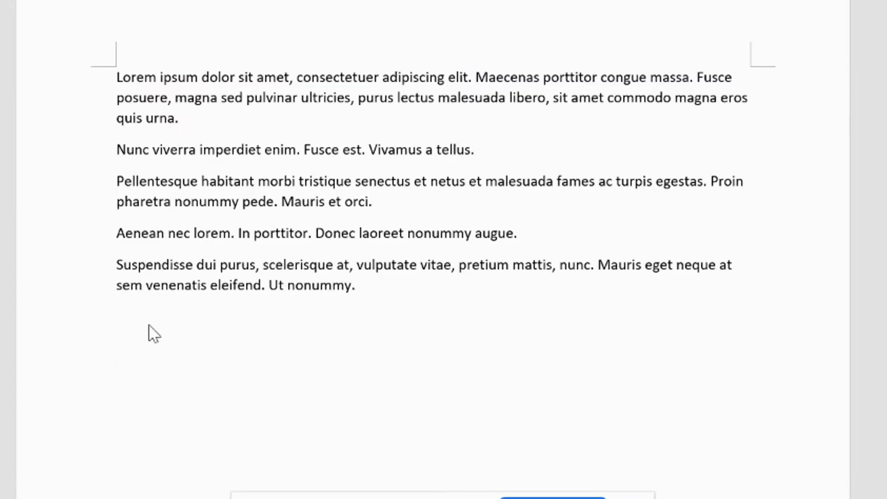
type("=rand")
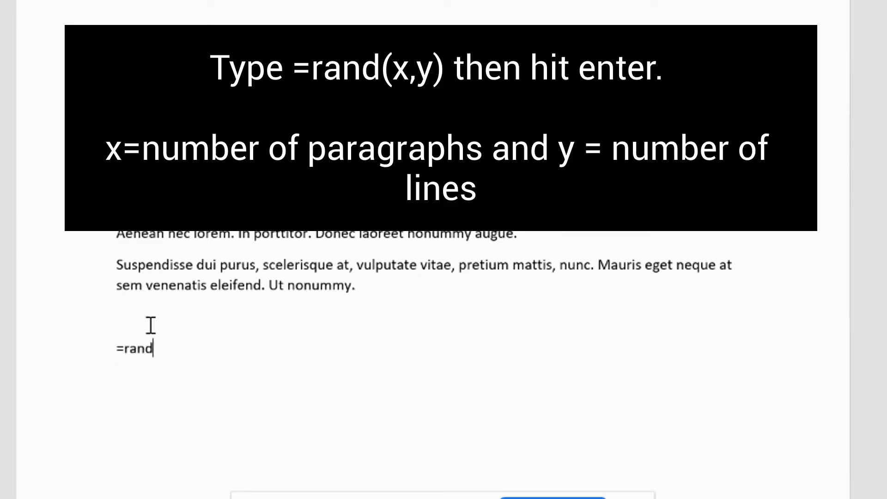
type("(")
type("5,6)")
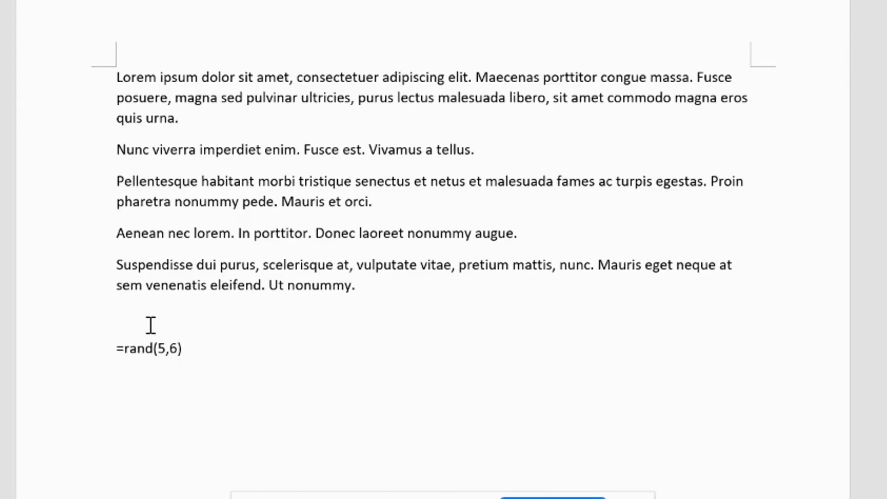
key("Return")
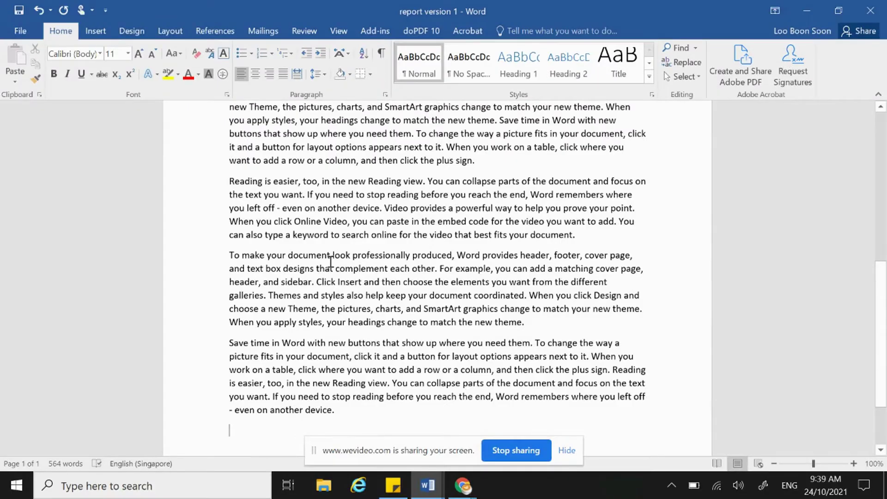
scroll(330, 261, "up", 1)
scroll(331, 262, "up", 3)
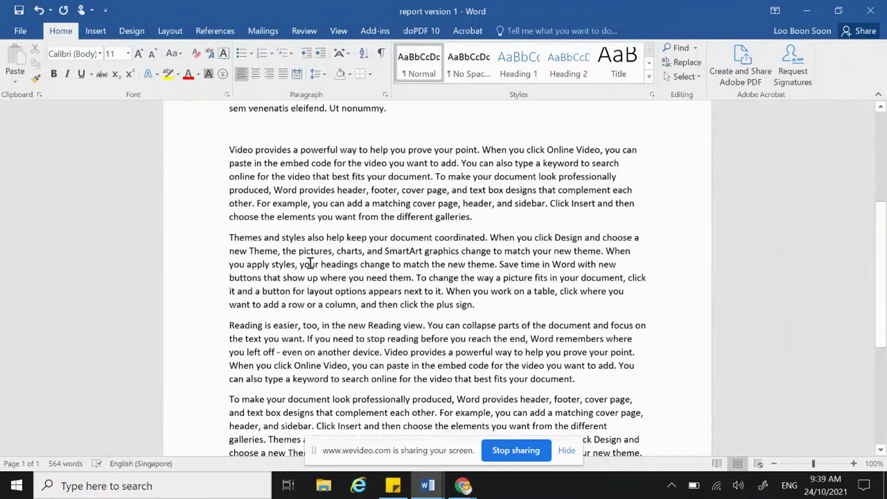
scroll(314, 261, "down", 1)
scroll(333, 260, "down", 2)
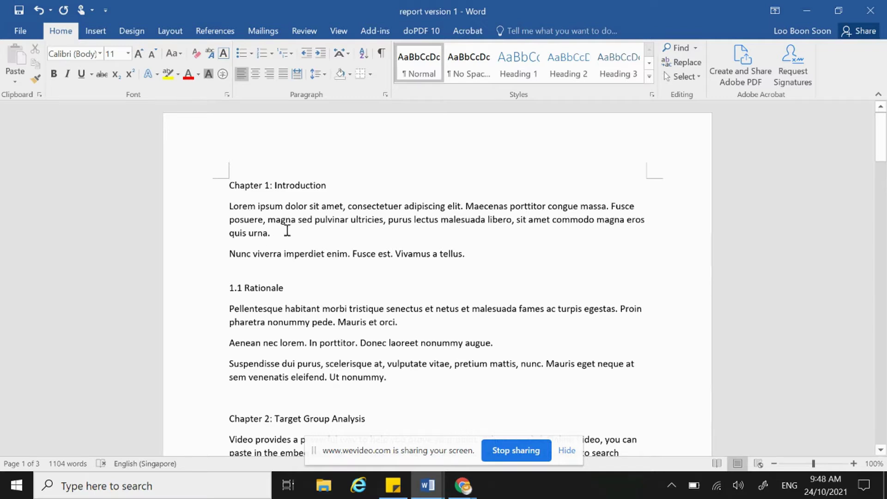
Step: Apply the Heading 1 style to the "Chapter 1: Introduction" line
left_click_drag(228, 185, 312, 247)
left_click(324, 253)
left_click_drag(229, 189, 307, 191)
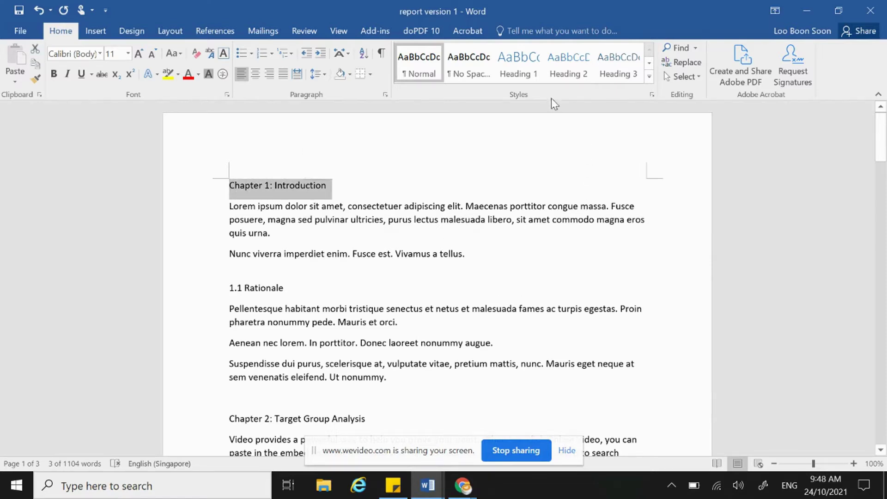
left_click(516, 74)
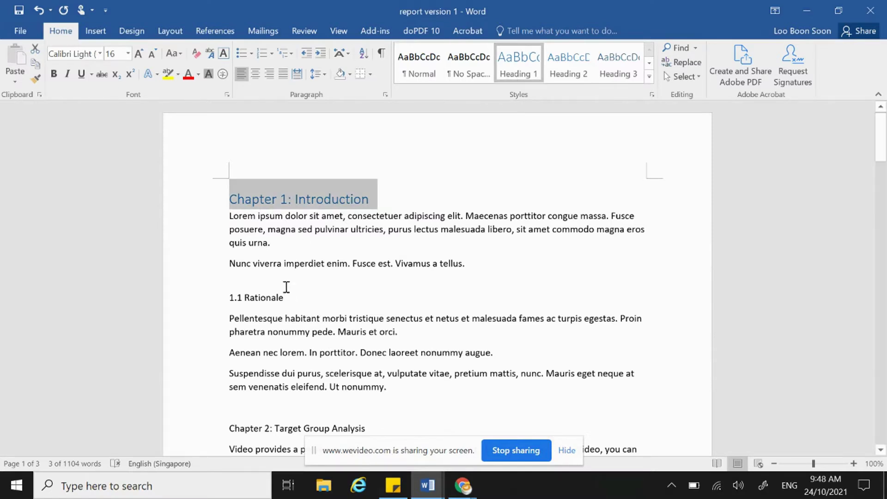
Step: Apply the Heading 1 style to the "Chapter 2: Target Group Analysis" line
left_click(285, 373)
scroll(285, 373, "down", 1)
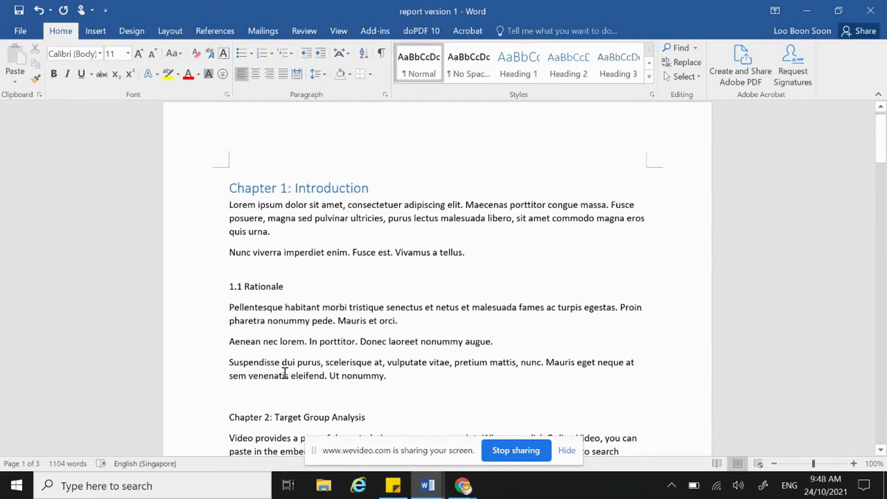
scroll(285, 373, "down", 5)
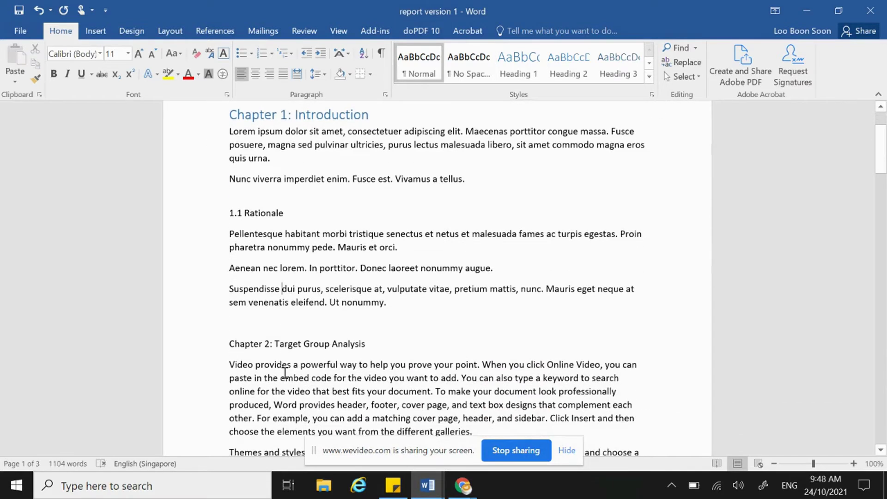
left_click_drag(230, 339, 367, 341)
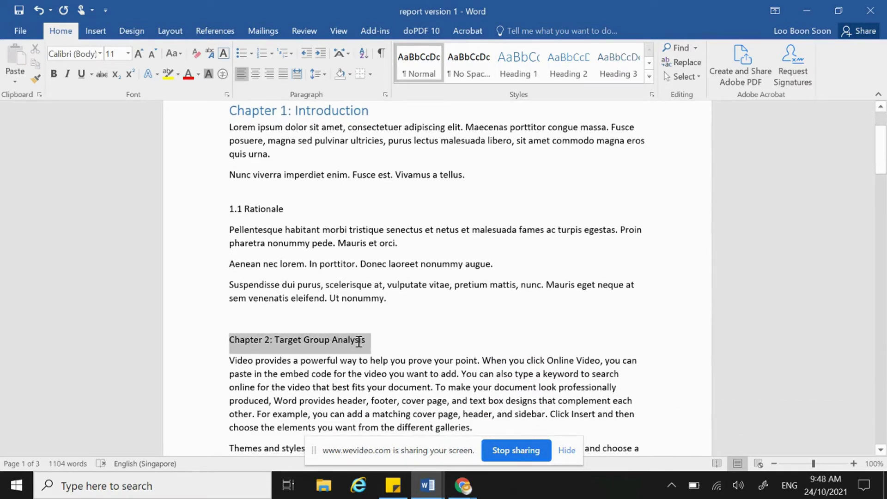
left_click(519, 71)
left_click(396, 293)
Step: Apply the Heading 1 style to the "Chapter 3: Strategy 1" line
scroll(397, 292, "down", 5)
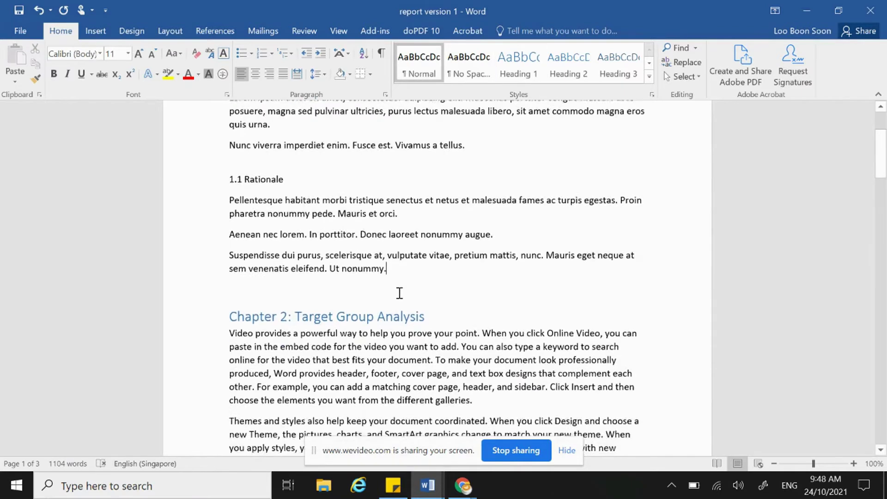
scroll(398, 293, "down", 11)
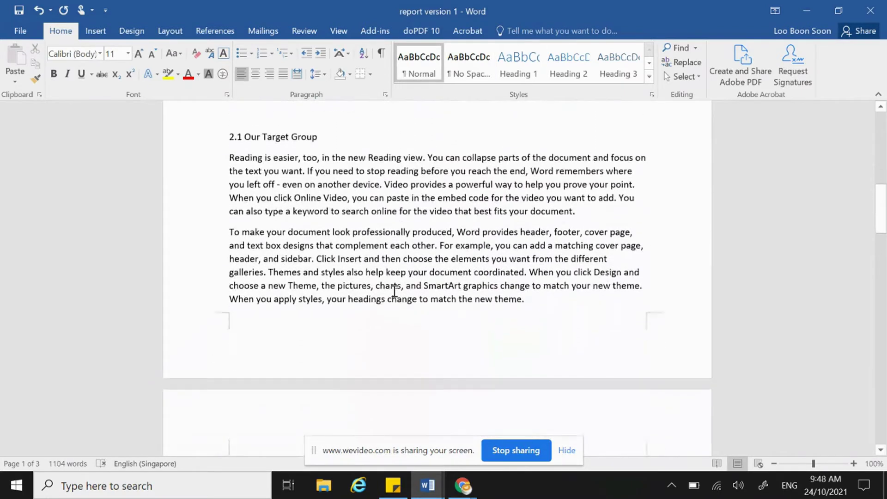
scroll(390, 293, "up", 1)
scroll(375, 307, "down", 3)
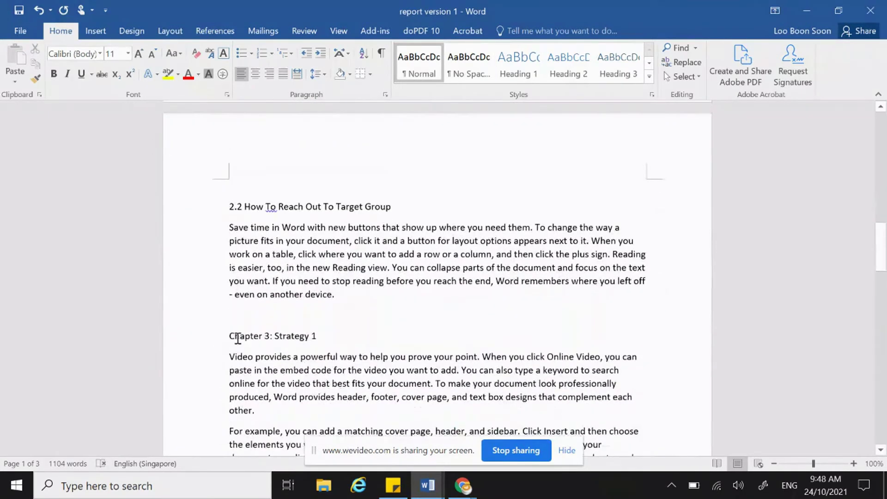
left_click_drag(229, 337, 318, 340)
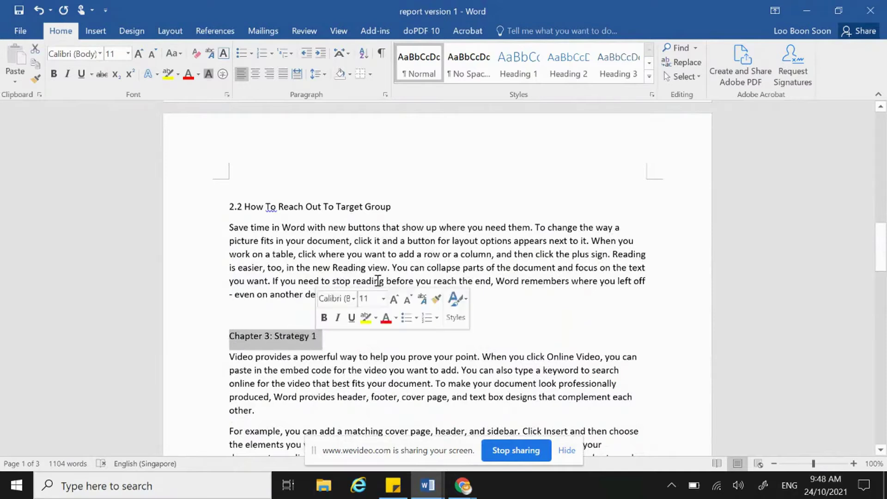
left_click(537, 76)
left_click(376, 267)
Step: Apply the Heading 2 style to the "1.1 Rationale" line in Chapter 1
scroll(376, 267, "up", 5)
scroll(375, 267, "up", 15)
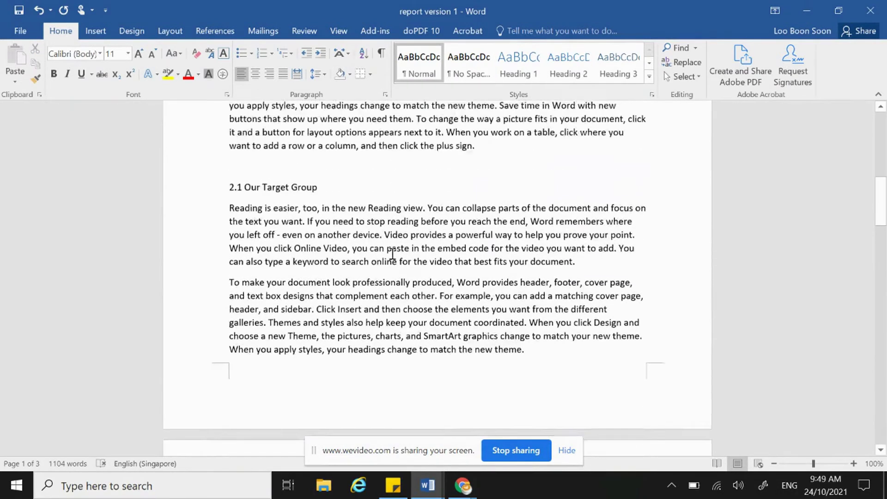
scroll(395, 250, "up", 3)
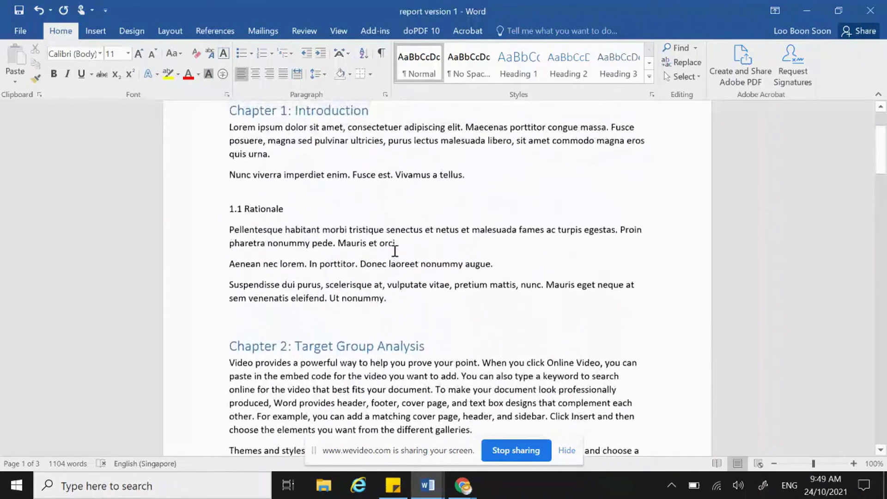
left_click_drag(231, 265, 287, 266)
left_click(569, 76)
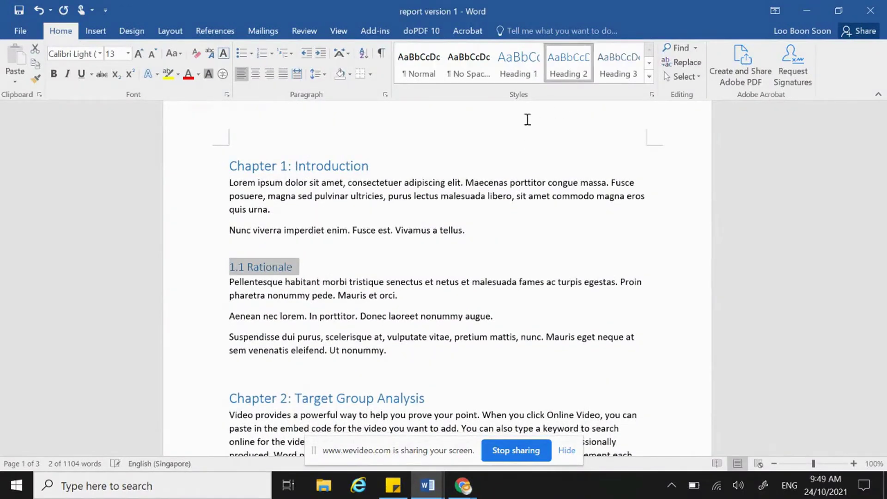
left_click(347, 318)
Step: Apply the Heading 2 style to the "2.1 Our Target Group" line in Chapter 2
scroll(501, 316, "down", 8)
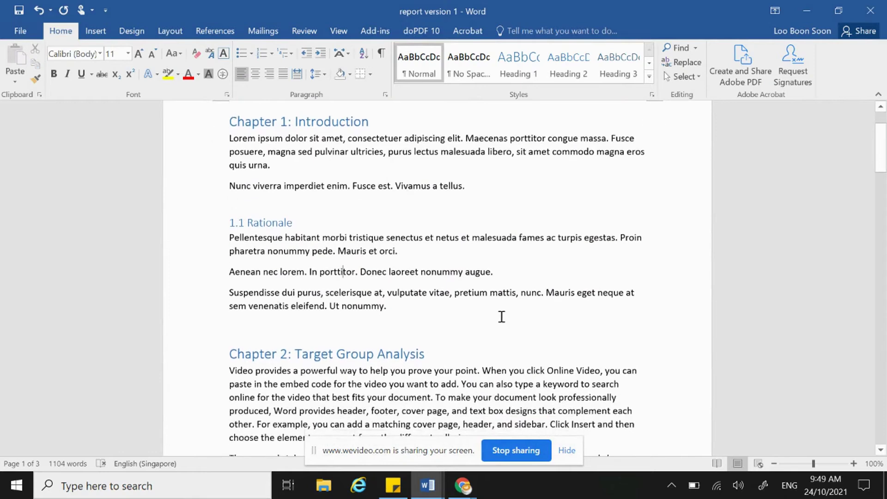
scroll(494, 318, "down", 1)
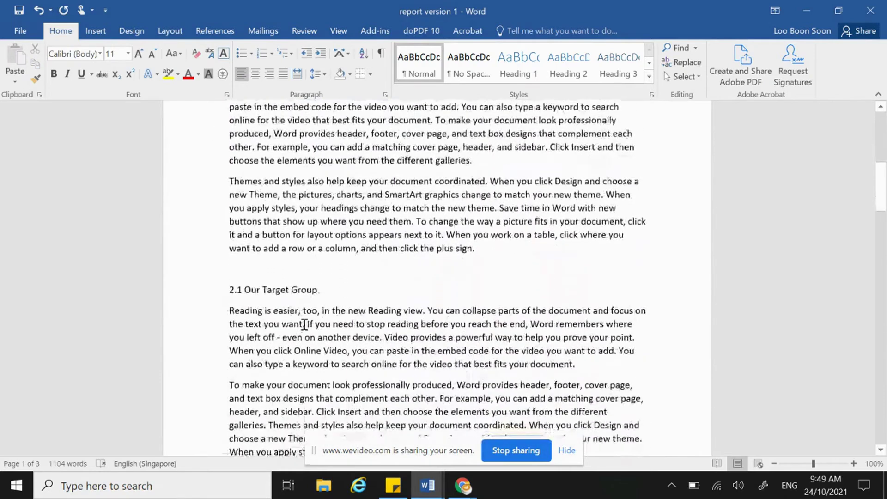
left_click_drag(229, 289, 322, 290)
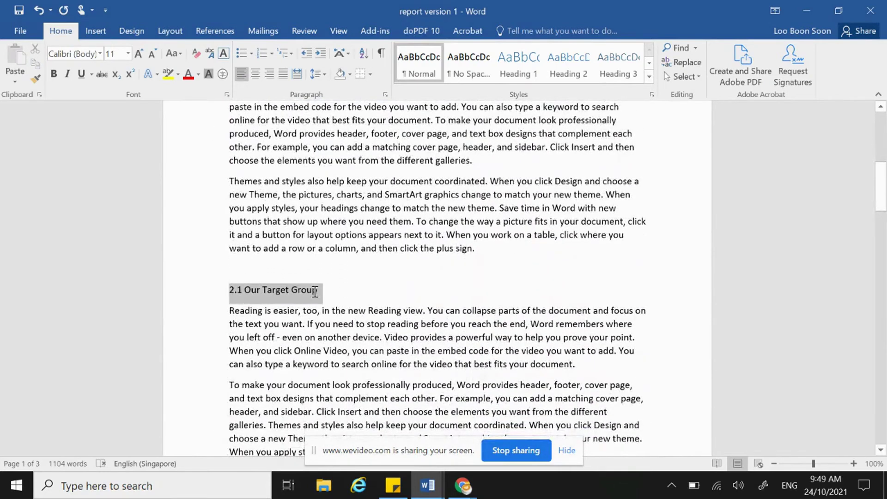
left_click(566, 70)
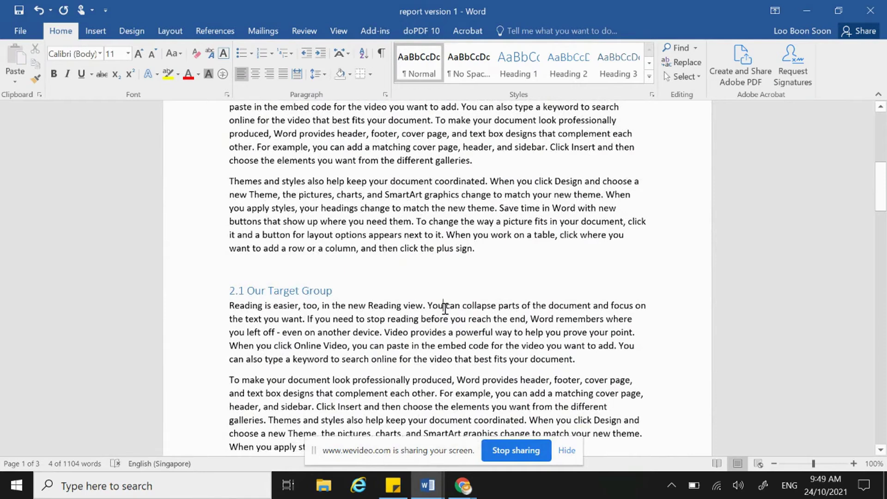
Step: Apply the Heading 2 style to the "2.2 How To Reach Out To Target Group" line
scroll(417, 316, "down", 3)
scroll(417, 316, "down", 5)
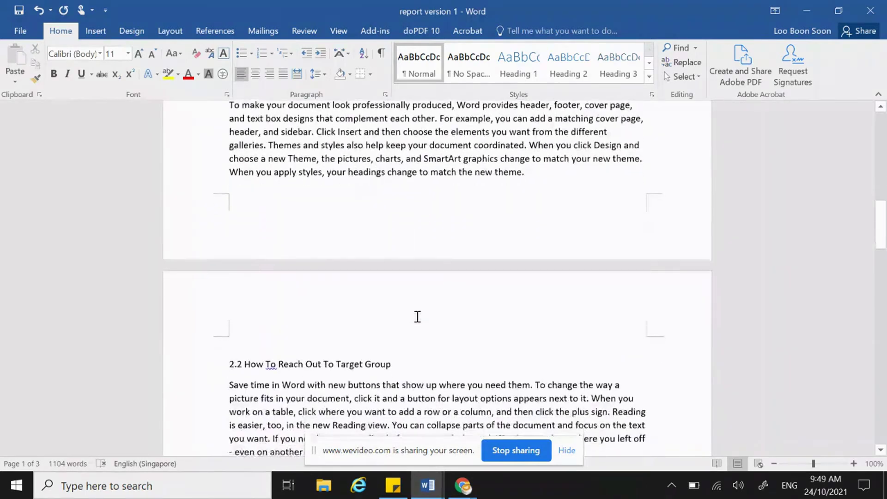
left_click_drag(230, 294, 390, 296)
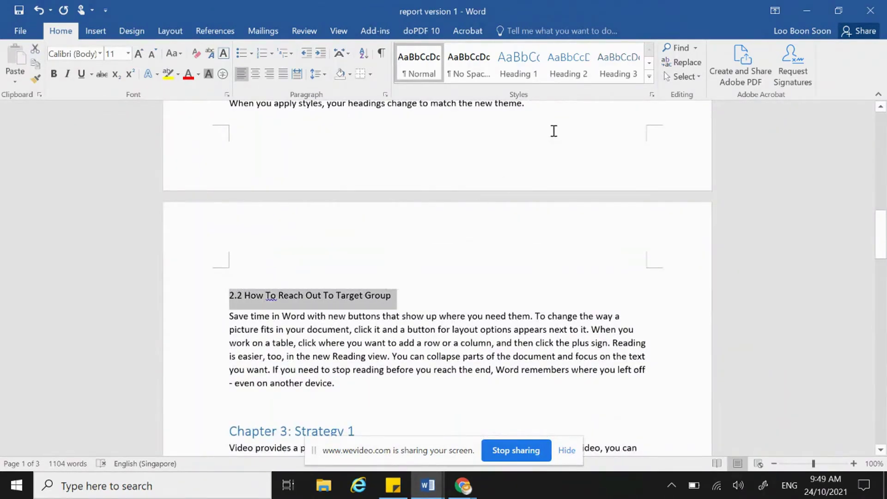
left_click(568, 69)
left_click(424, 328)
Step: Apply the Heading 2 style to the "3.1 Feature 1" line in Chapter 3
scroll(400, 344, "down", 1)
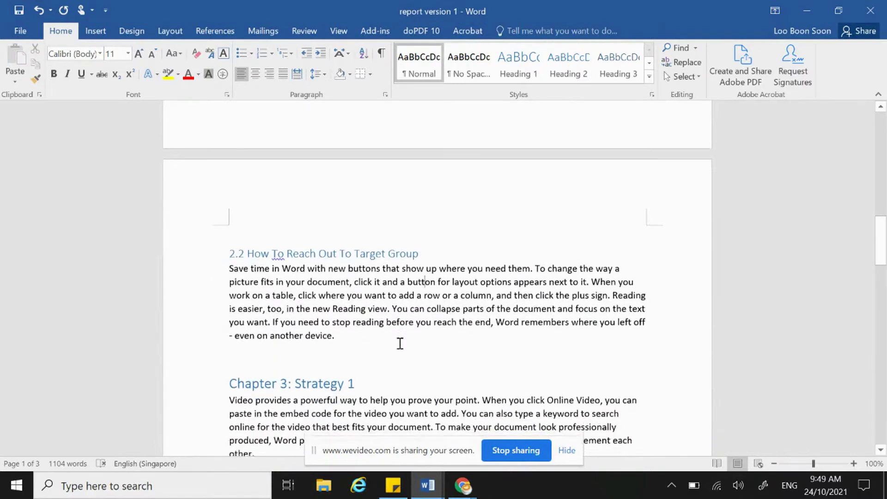
scroll(400, 344, "down", 7)
scroll(379, 319, "down", 1)
left_click_drag(224, 189, 293, 191)
left_click(568, 69)
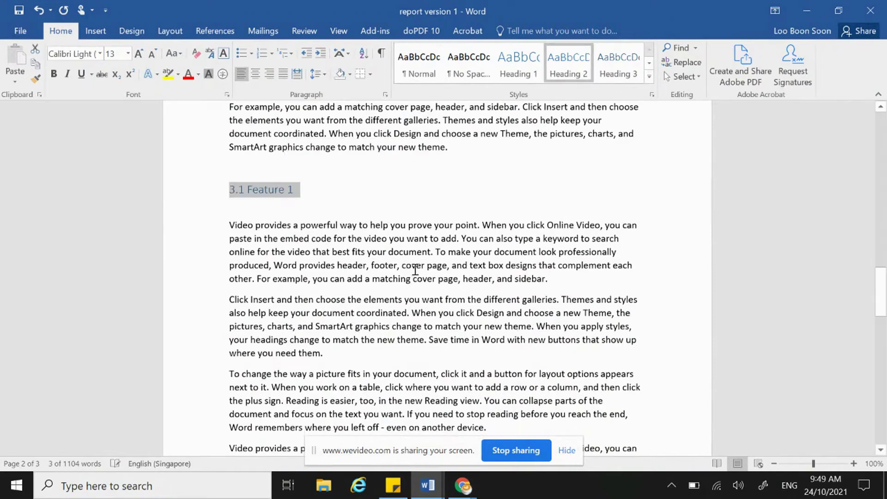
left_click(392, 286)
Step: Insert an empty line above the "Chapter 1: Introduction" heading at the start of the report
scroll(390, 288, "down", 2)
scroll(383, 294, "up", 3)
scroll(382, 294, "up", 10)
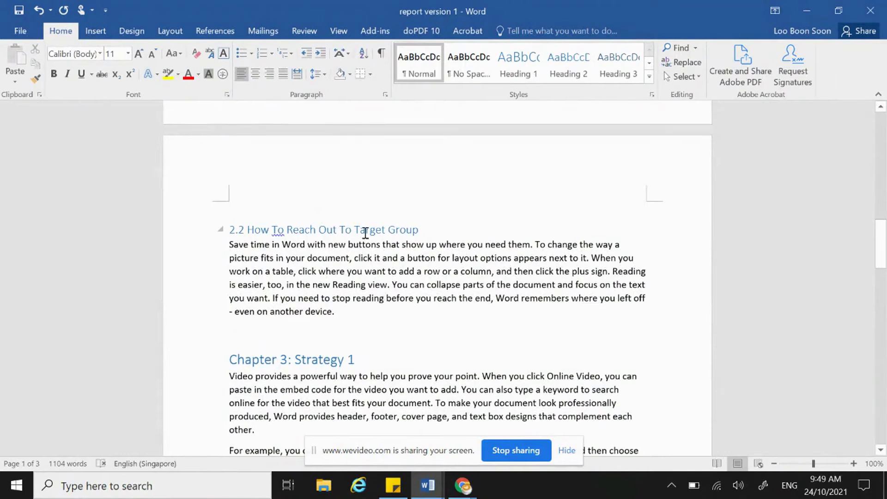
scroll(363, 231, "up", 4)
left_click_drag(879, 207, 879, 124)
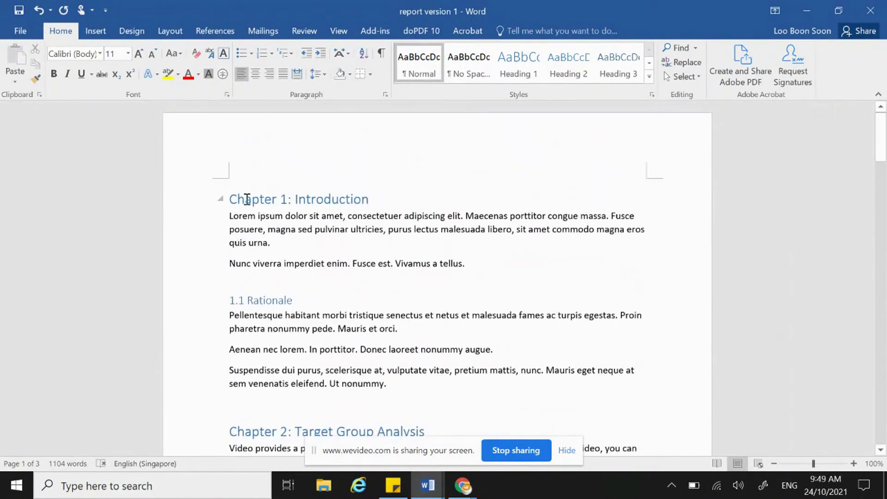
left_click(238, 183)
left_click(230, 199)
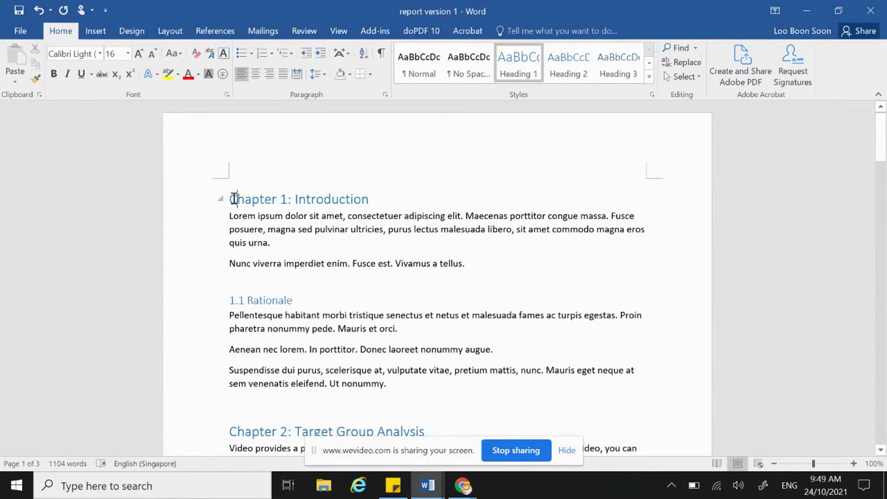
key("Return")
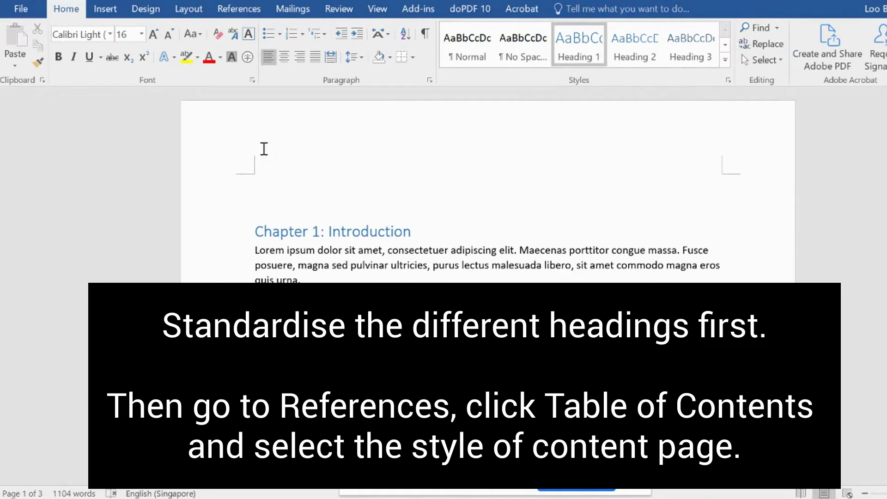
Step: Insert a table of contents above Chapter 1 using the built-in Automatic Table 1 style
left_click(238, 14)
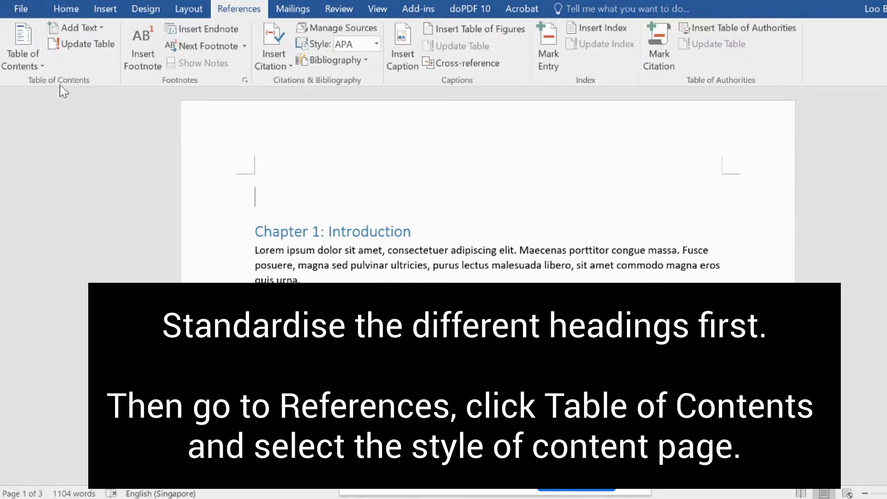
left_click(30, 63)
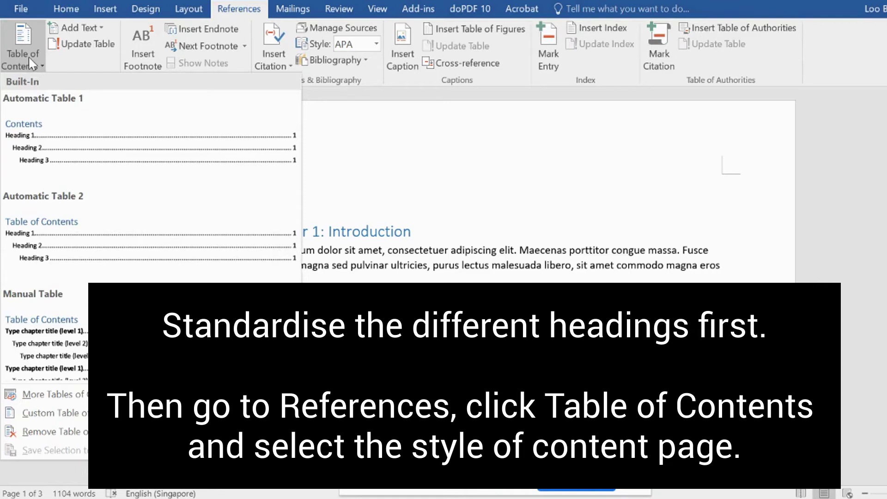
left_click(37, 149)
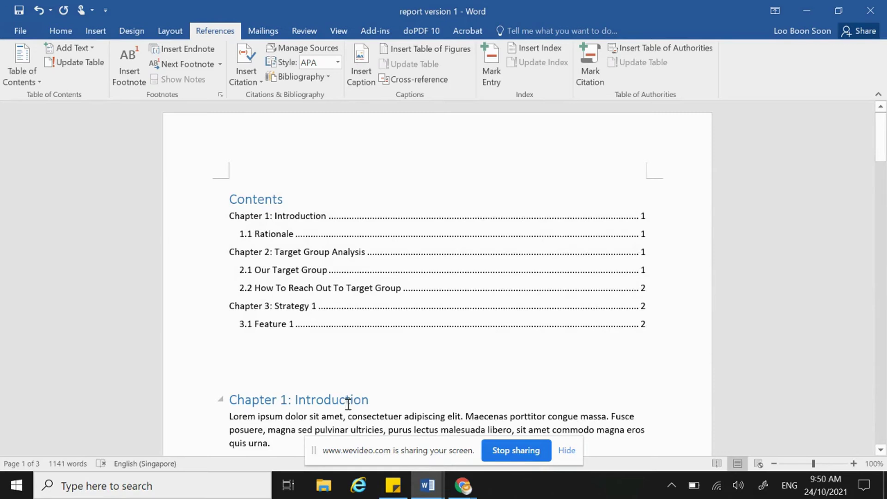
Step: Shorten the Chapter 2 heading in the body to "Chapter 2: Target Group" by deleting the word "Analysis"
scroll(347, 404, "down", 6)
scroll(348, 398, "down", 5)
scroll(348, 373, "up", 3)
left_click(427, 267)
key("BackSpace")
key("BackSpace")
key("BackSpace")
key("BackSpace")
key("BackSpace")
key("BackSpace")
key("BackSpace")
key("BackSpace")
key("BackSpace")
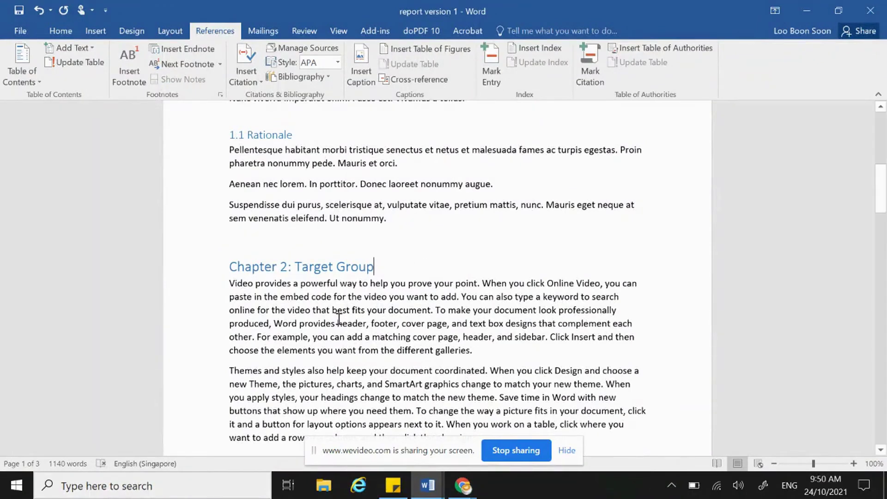
Step: Update the table of contents with the "Update entire table" option
scroll(367, 345, "up", 3)
scroll(372, 346, "up", 6)
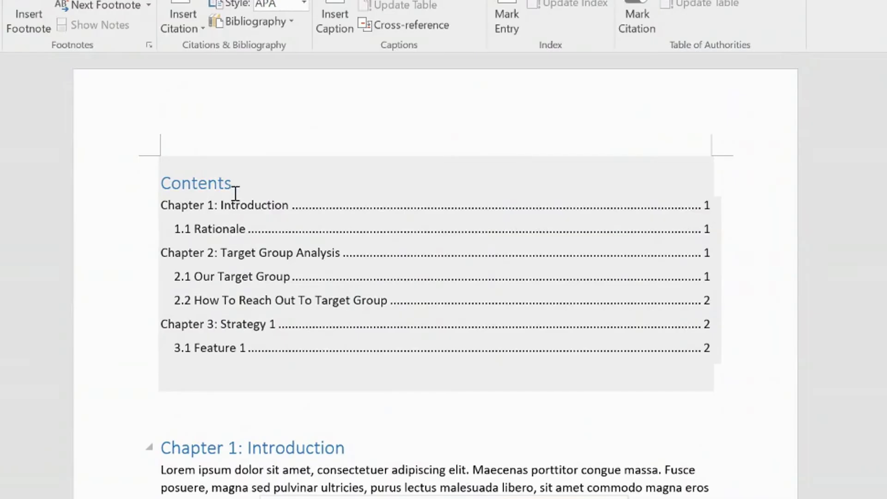
left_click(209, 183)
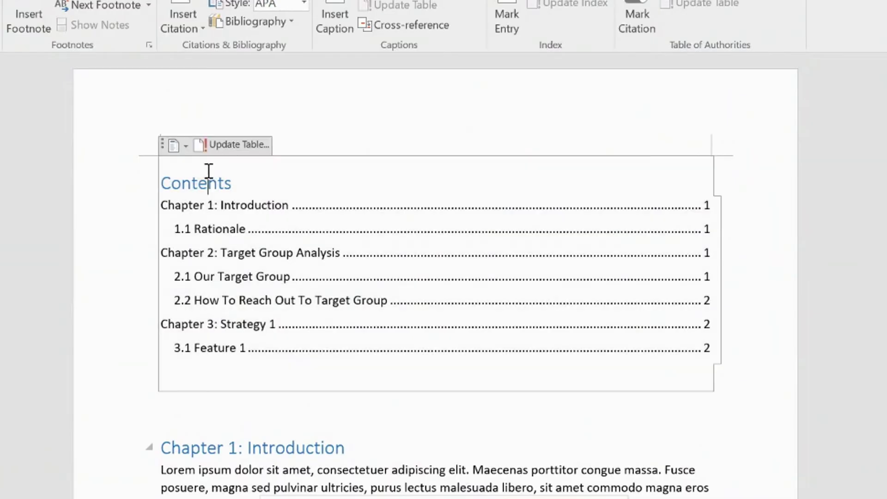
left_click(223, 145)
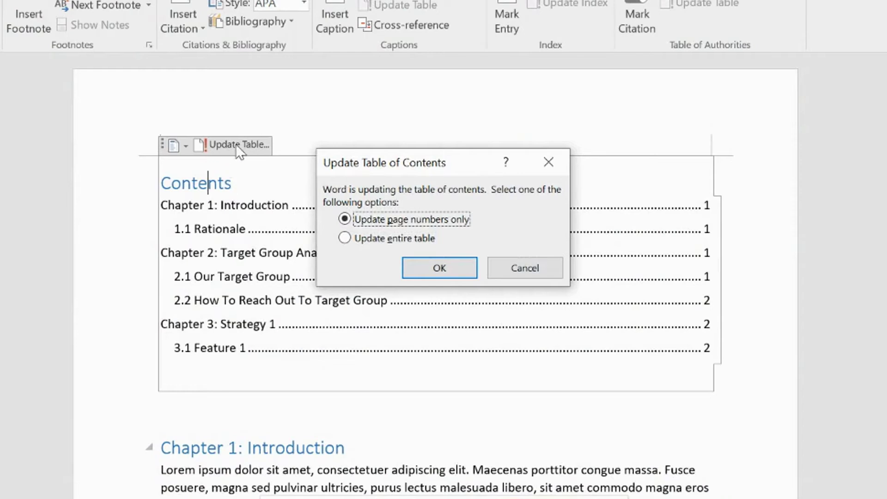
left_click(345, 238)
left_click(421, 267)
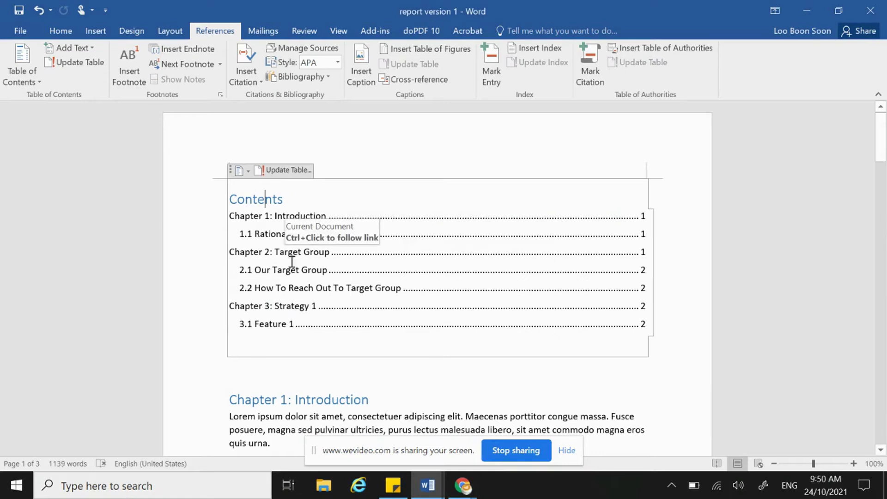
Step: Add a blank line after the first paragraph under "2.1 Our Target Group" and look over the sections that follow
scroll(414, 357, "down", 1)
scroll(415, 357, "down", 10)
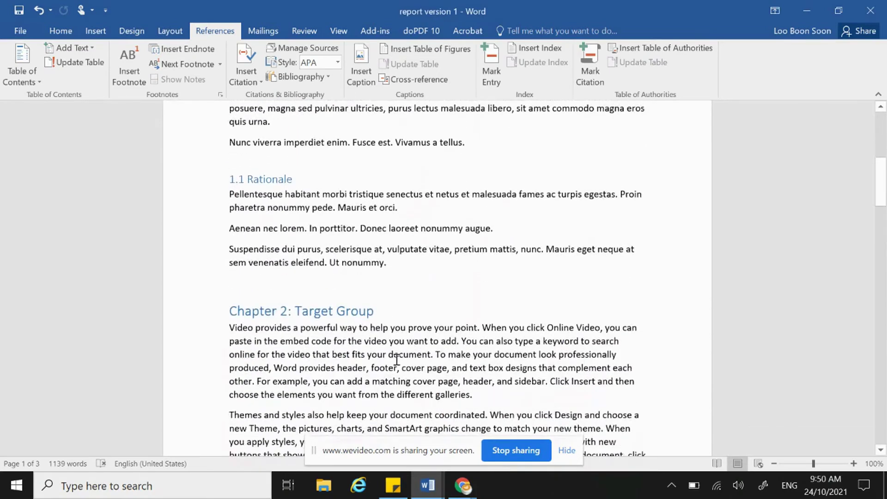
scroll(395, 358, "down", 12)
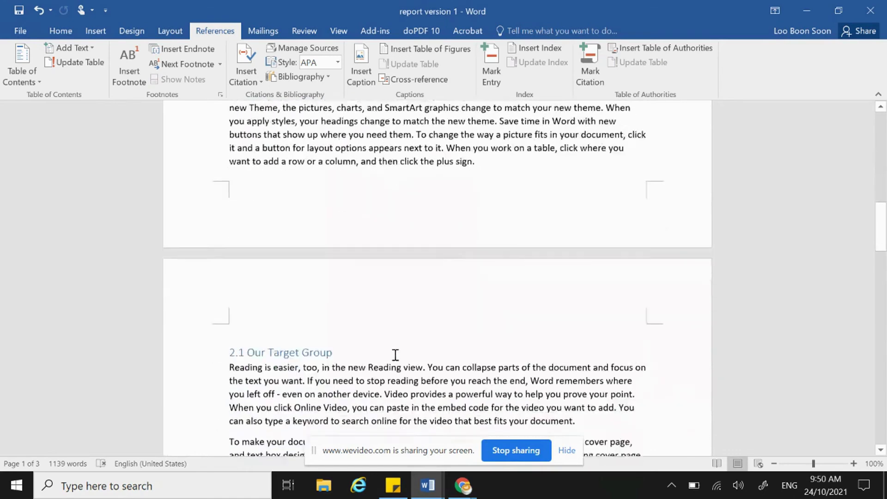
left_click(397, 362)
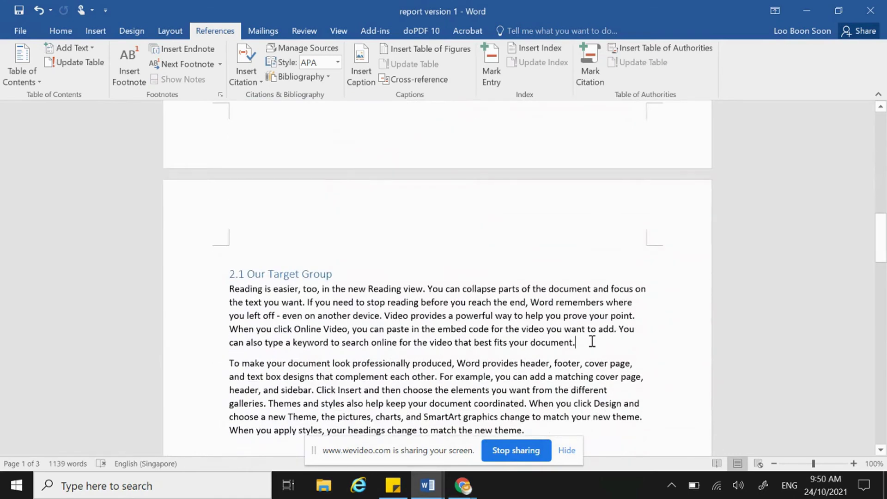
key("Return")
scroll(586, 341, "down", 8)
scroll(455, 342, "down", 5)
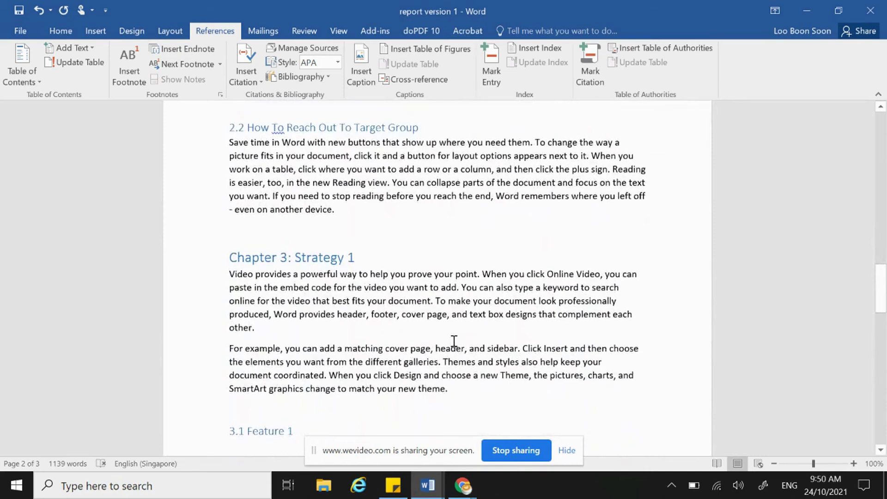
scroll(454, 341, "down", 6)
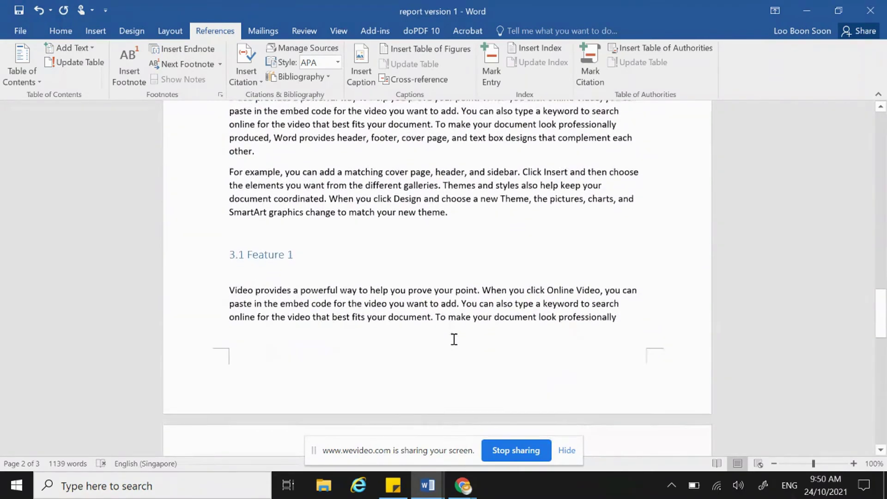
Step: Add blank lines after the second paragraph of Chapter 3 to push the "3.1 Feature 1" section onto the next page
left_click(473, 218)
key("Return")
key("Return")
key("Return")
key("Return")
scroll(484, 261, "up", 2)
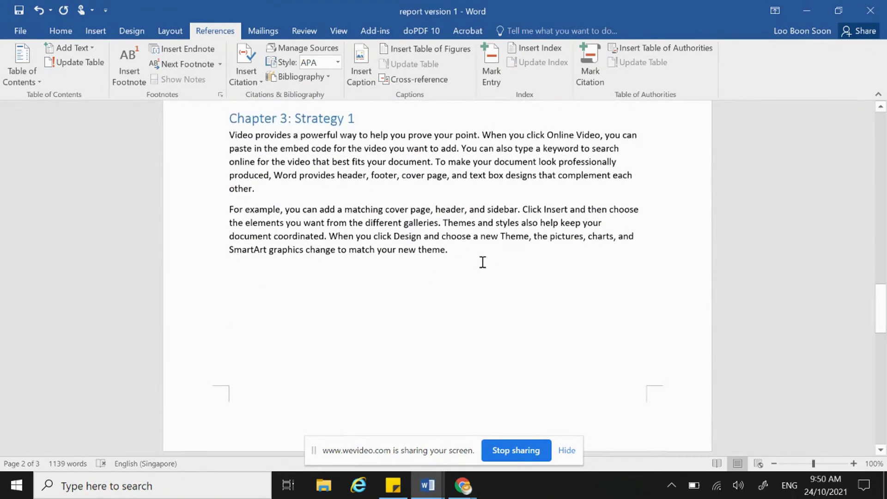
Step: Update the table of contents so its page numbers reflect the moved "3.1 Feature 1" section
left_click_drag(882, 300, 881, 133)
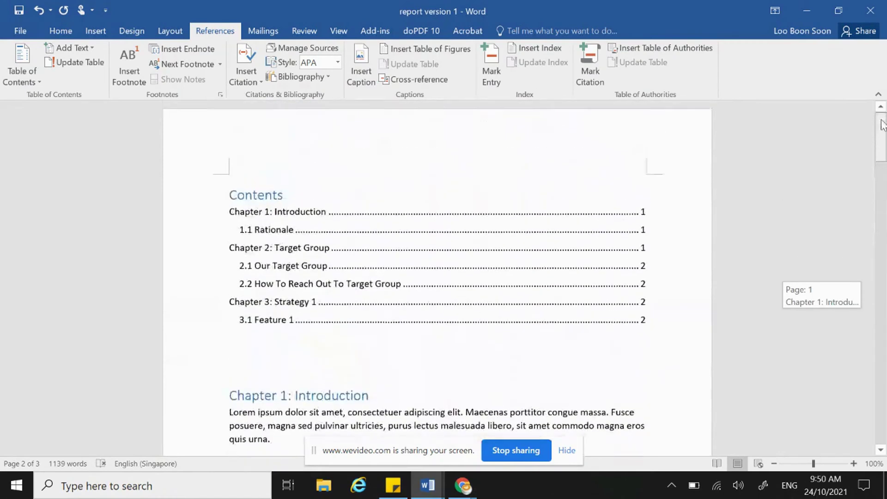
left_click(280, 210)
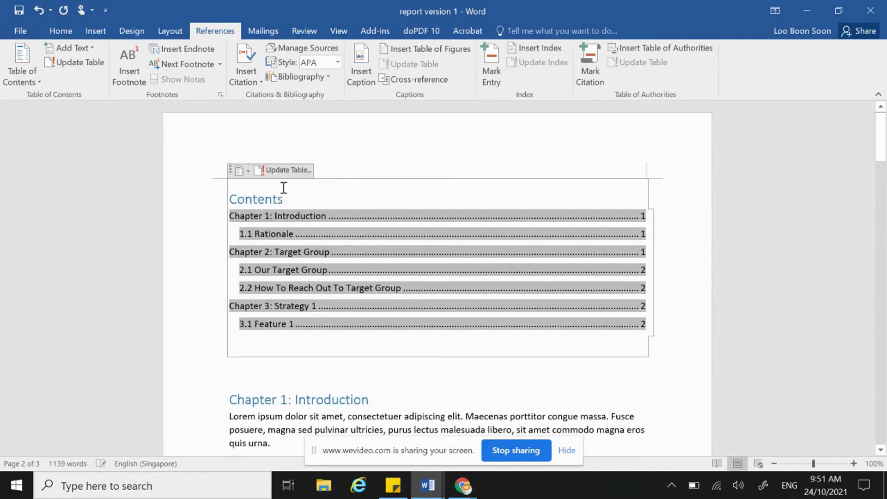
left_click(286, 170)
left_click(369, 240)
left_click(439, 264)
left_click(257, 341)
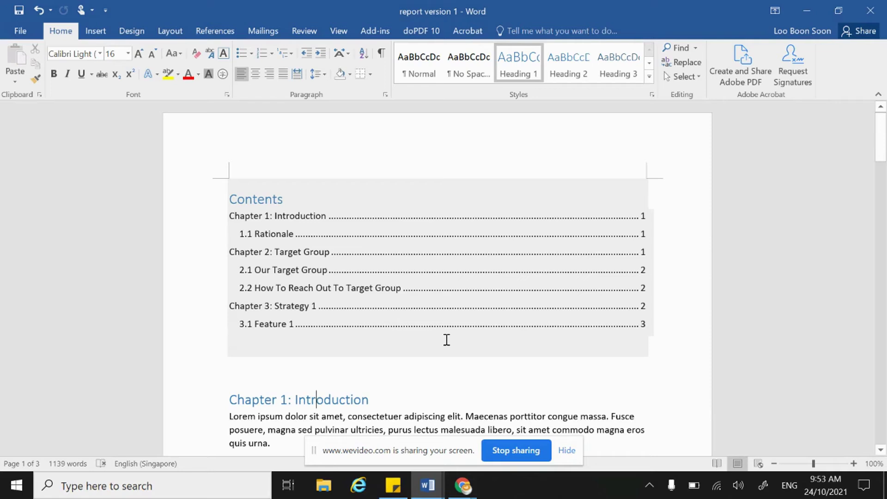
Step: Apply the built-in CONFIDENTIAL 1 watermark to the document and look it over behind the chapter text
scroll(355, 372, "down", 1)
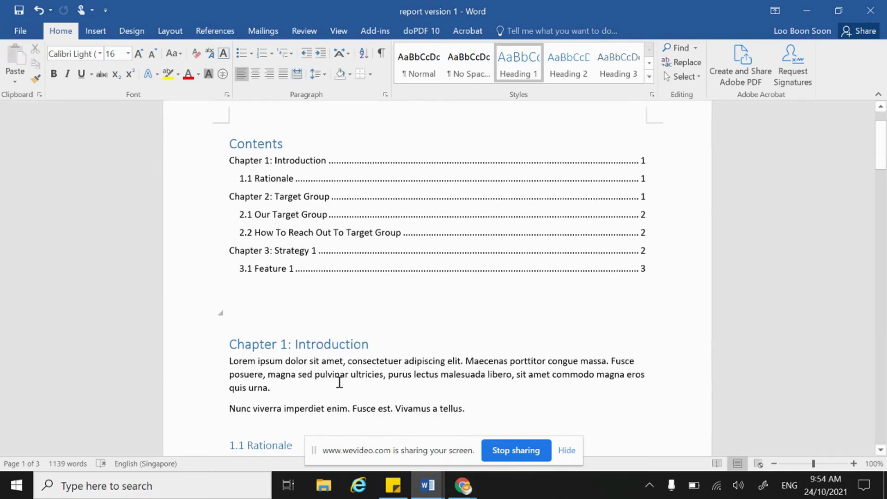
scroll(339, 382, "down", 1)
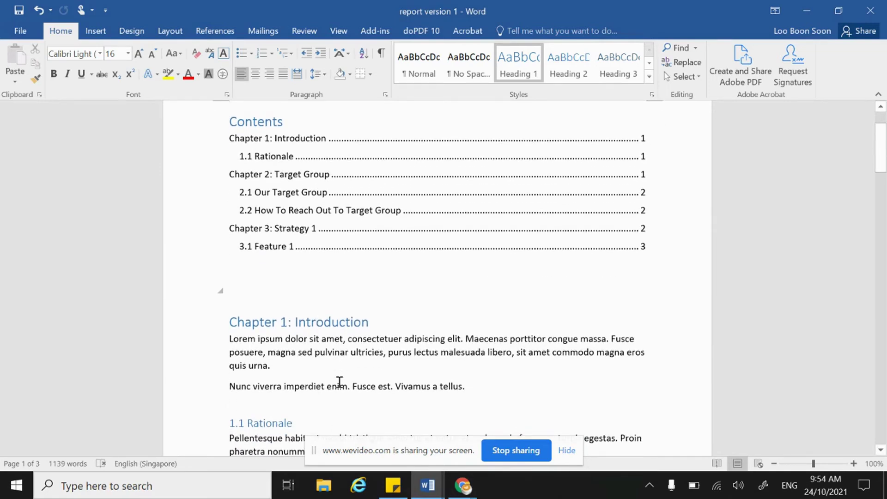
scroll(339, 382, "up", 3)
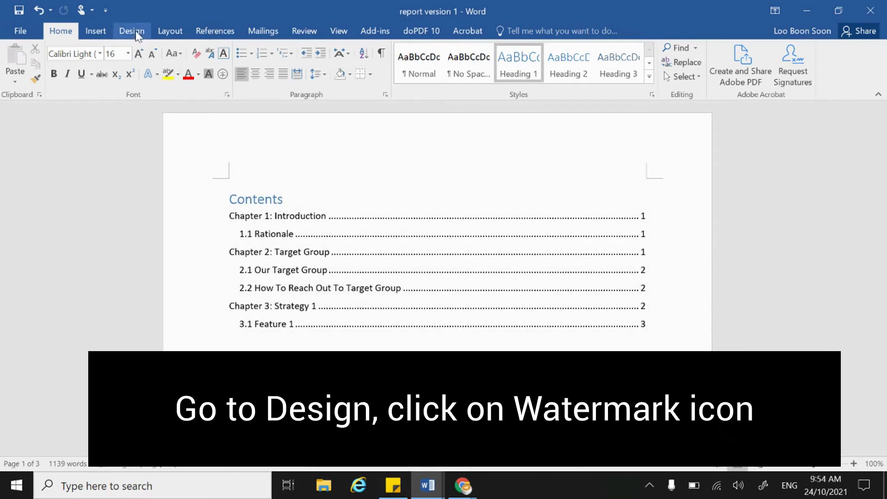
left_click(137, 33)
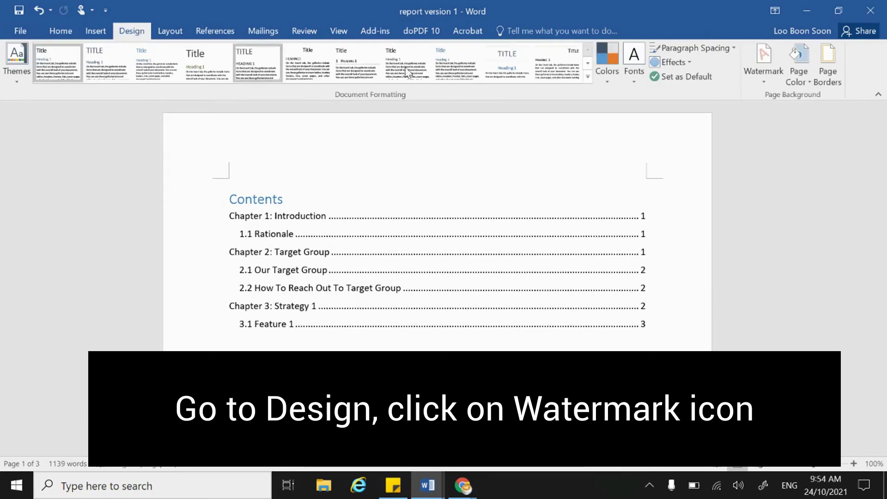
left_click(763, 55)
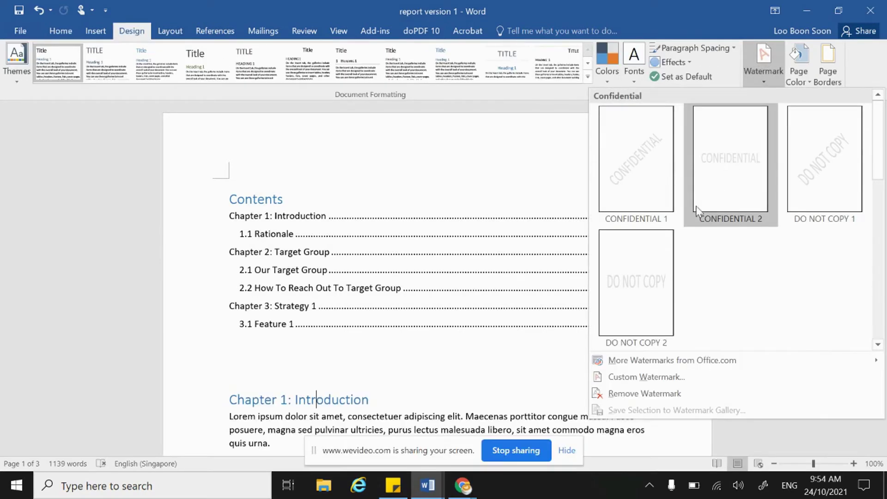
left_click(627, 169)
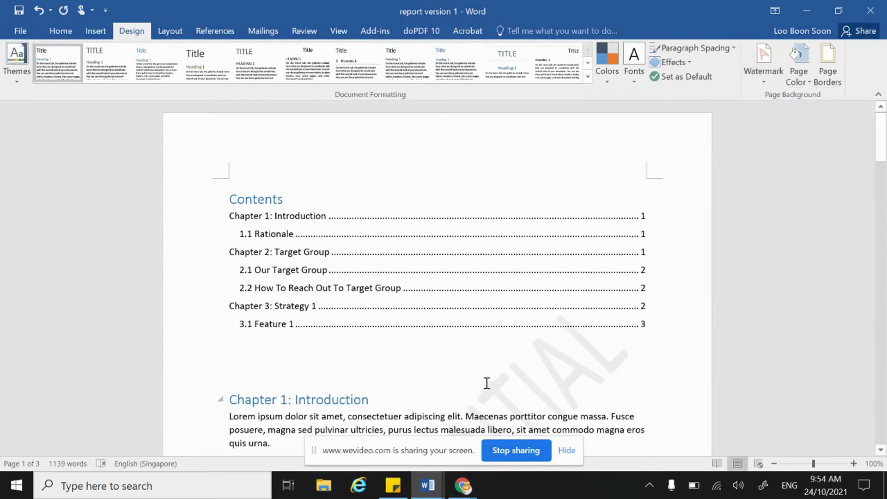
scroll(480, 379, "down", 2)
scroll(474, 376, "down", 7)
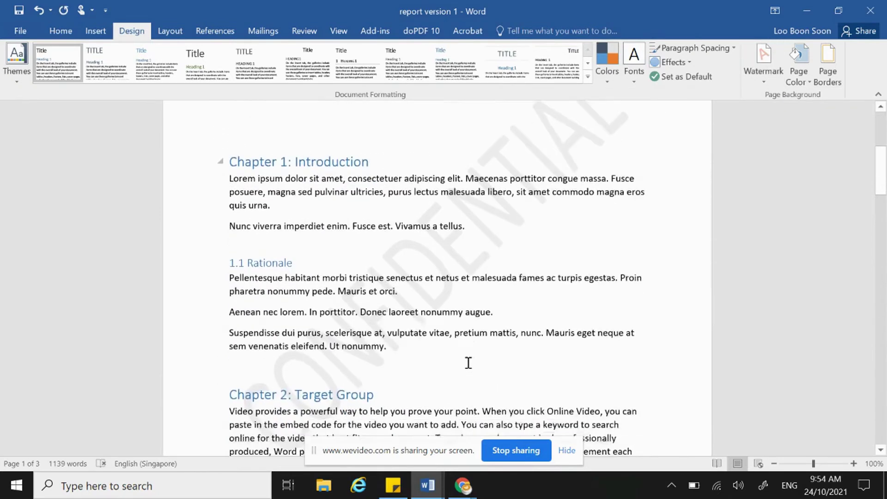
scroll(470, 367, "down", 1)
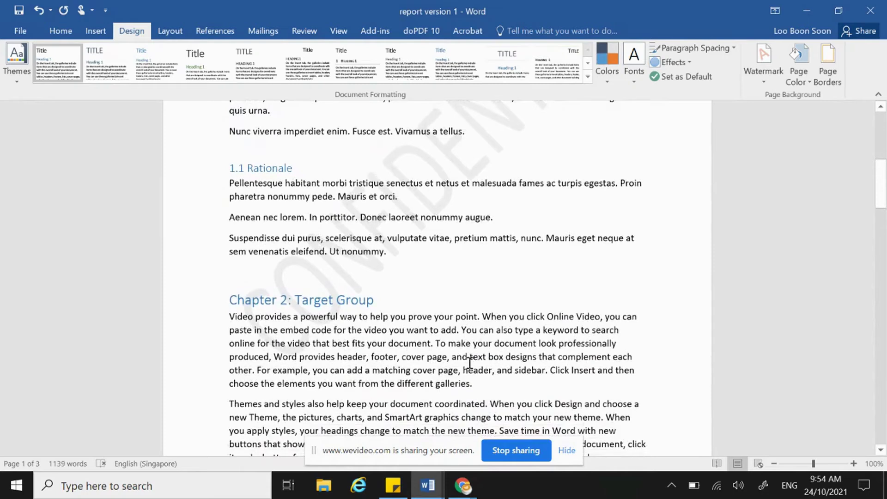
scroll(409, 266, "up", 3)
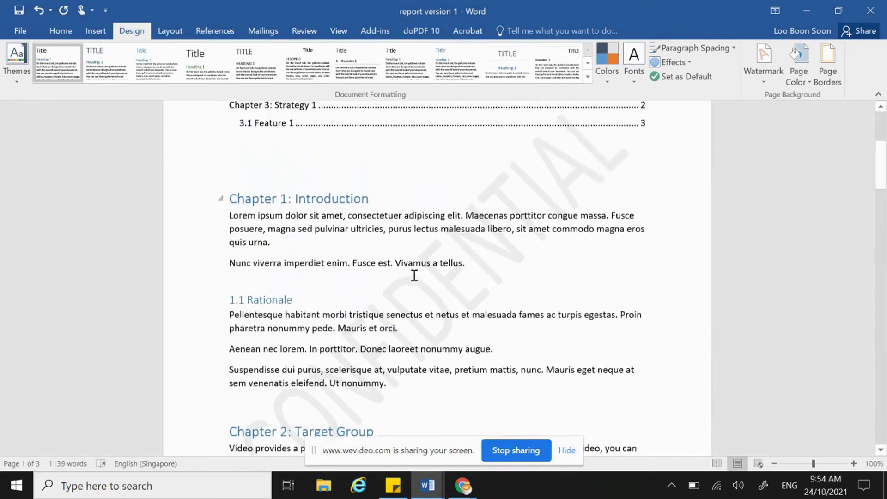
Step: Apply a custom text watermark reading "Not for sharing" and look over the following pages
left_click(763, 74)
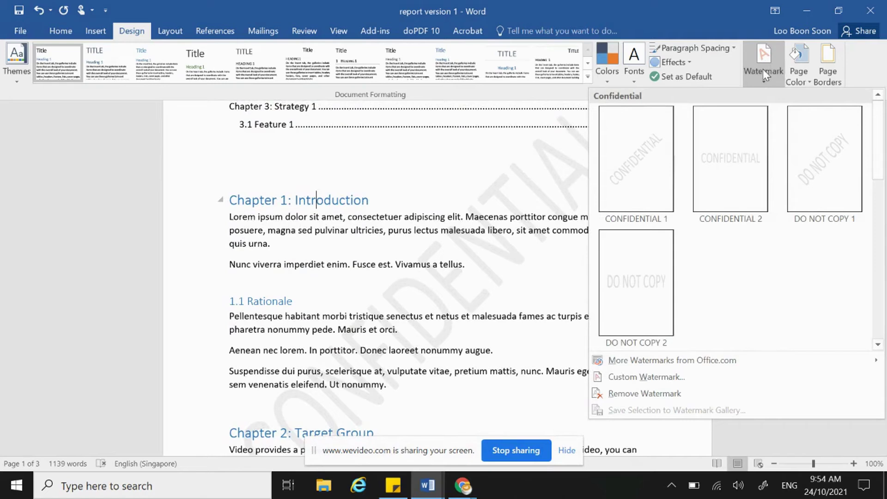
left_click(629, 376)
left_click_drag(430, 237, 373, 240)
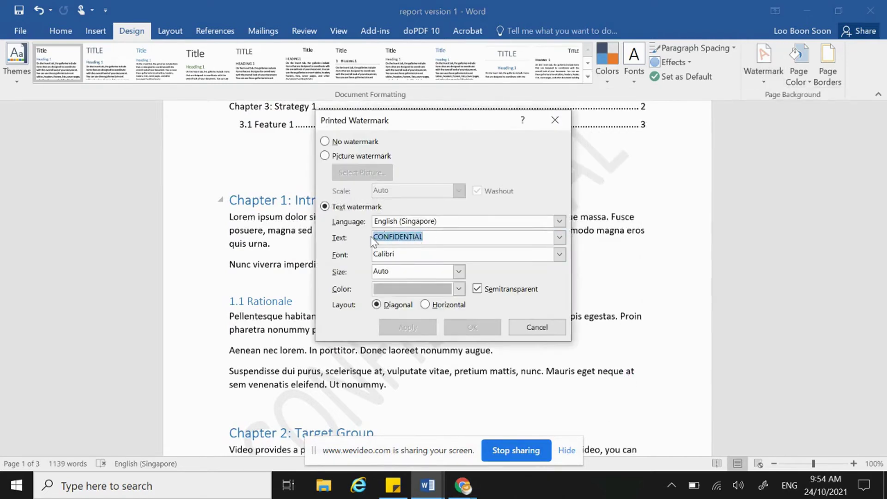
type("Not for sharing")
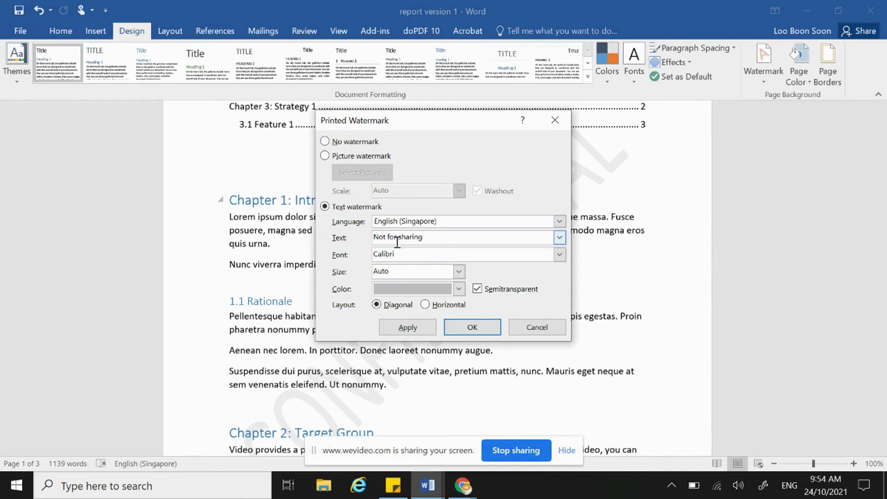
left_click(481, 328)
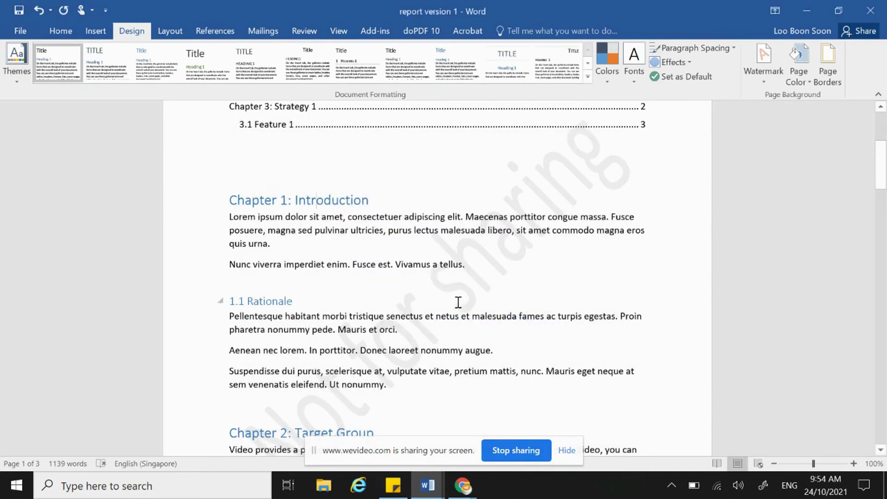
left_click(515, 332)
scroll(515, 331, "down", 3)
scroll(516, 332, "down", 7)
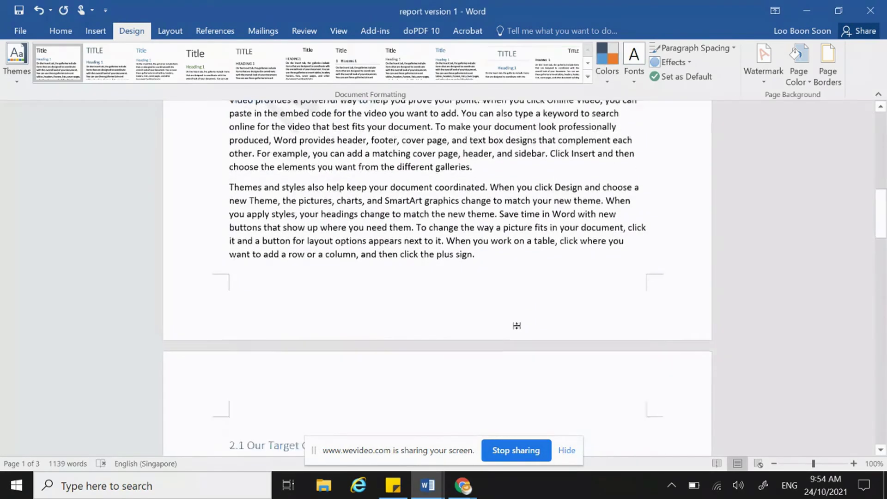
scroll(517, 325, "down", 6)
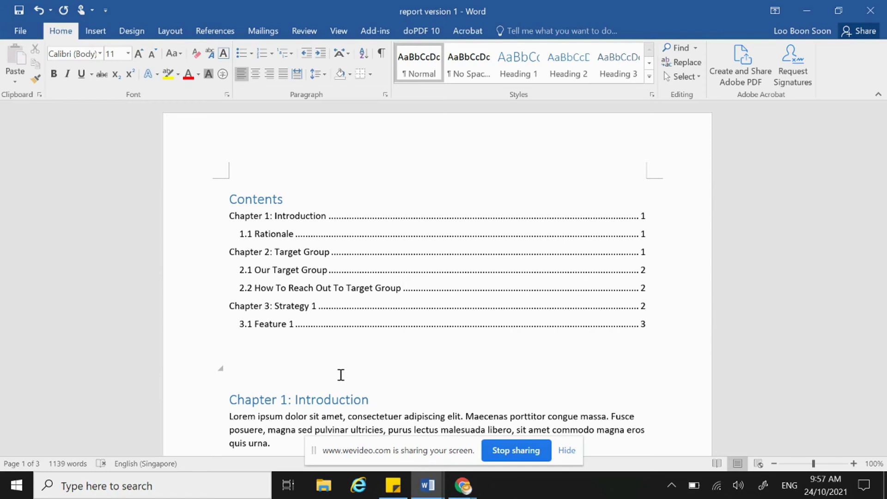
Step: Restrict editing of the document to comments only, with an exception for the Everyone group
left_click(387, 352)
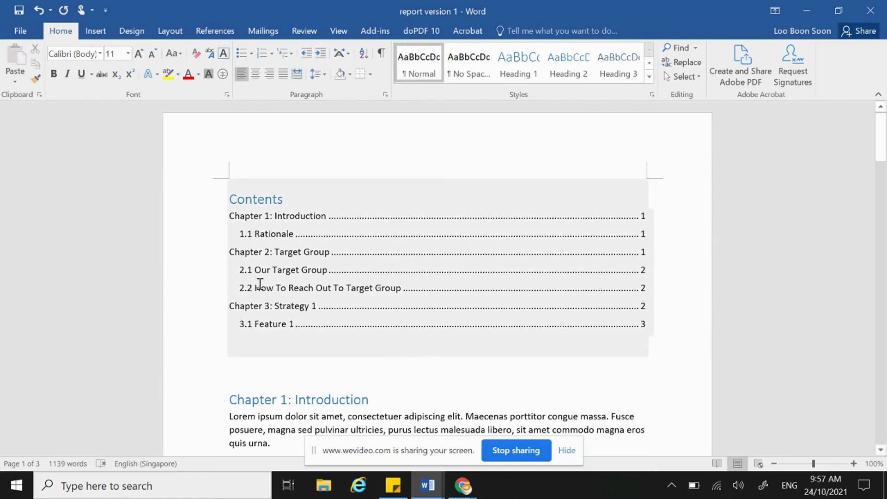
left_click(242, 369)
scroll(242, 370, "down", 2)
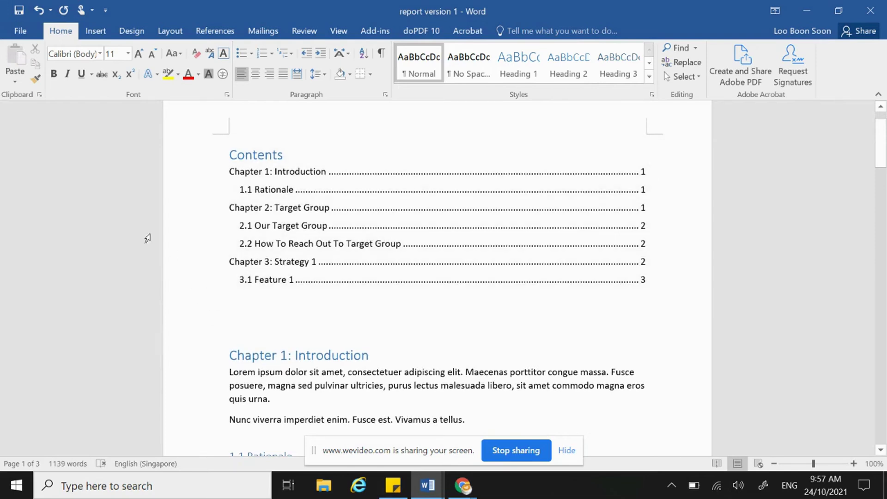
left_click(20, 25)
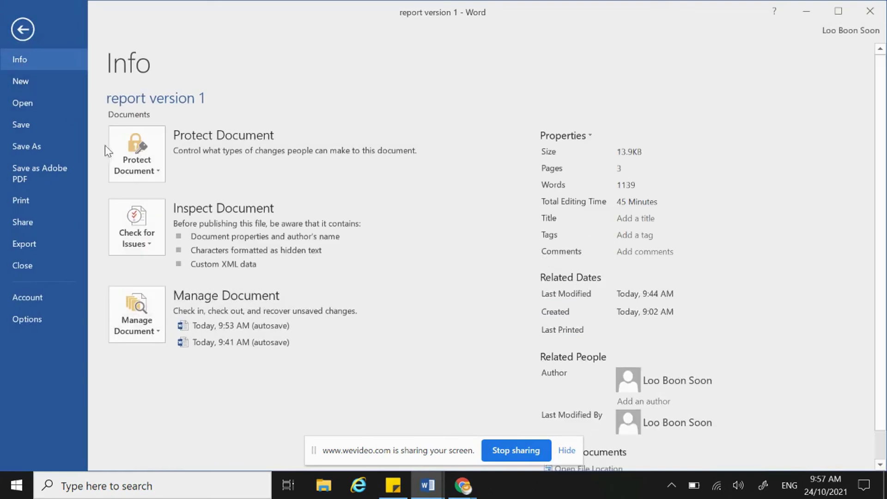
left_click(135, 152)
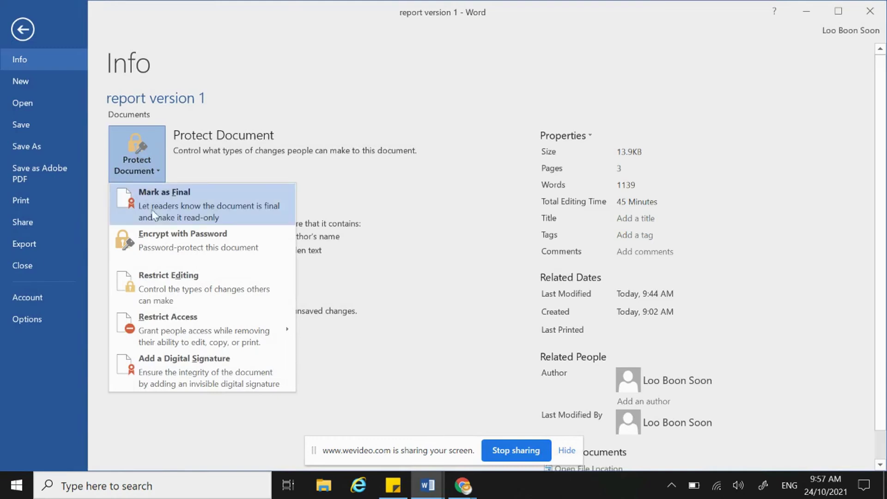
left_click(156, 280)
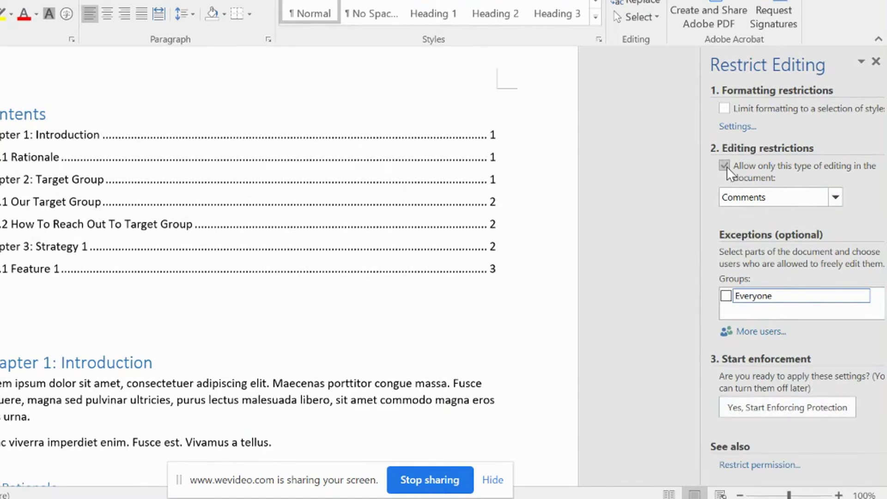
left_click(759, 197)
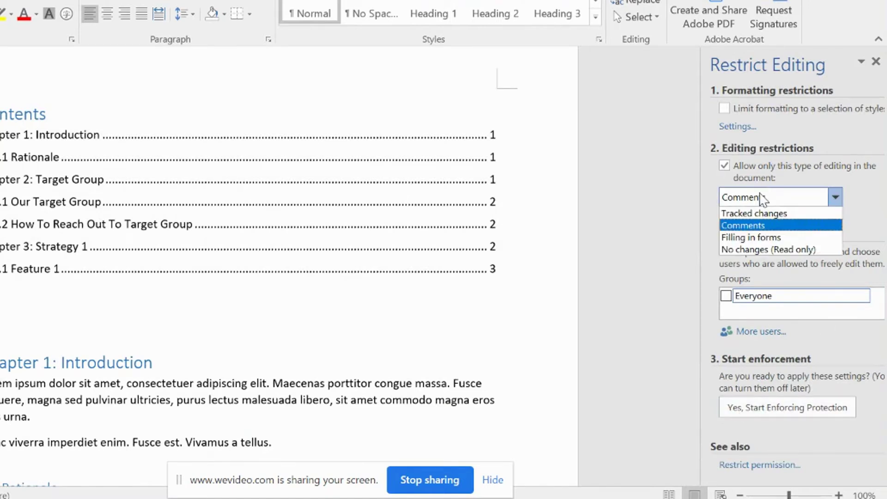
left_click(751, 227)
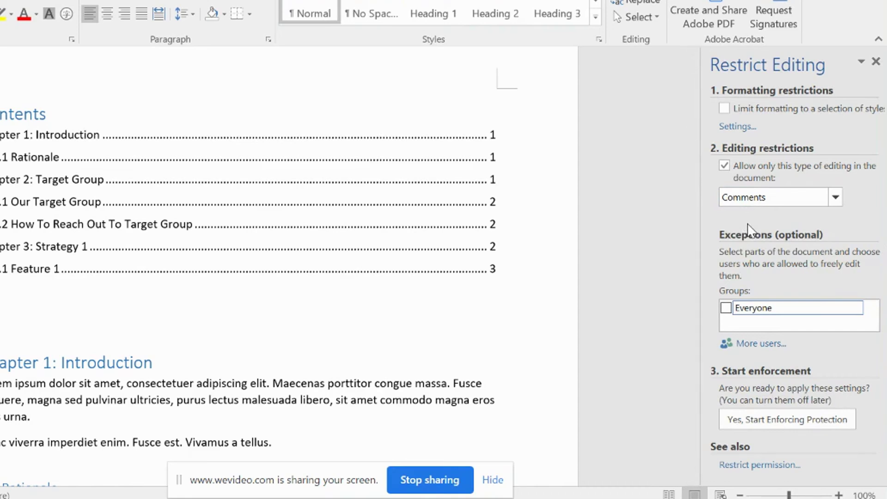
left_click(726, 309)
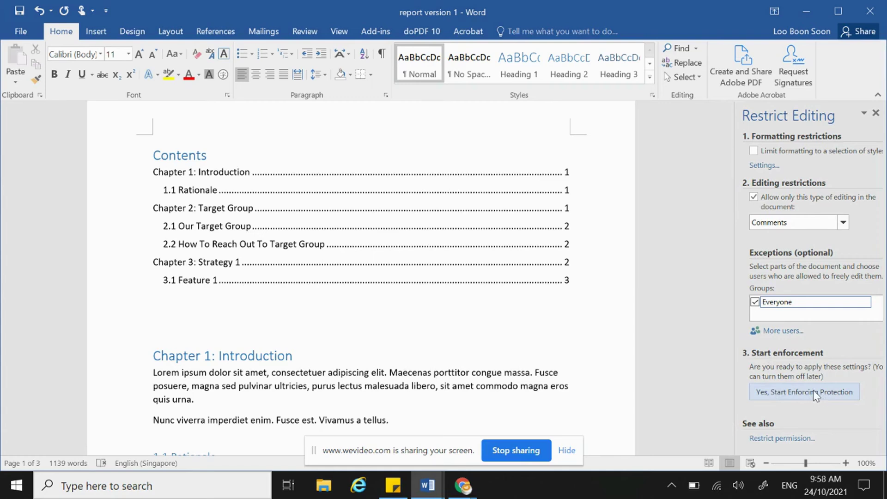
Step: Start enforcing the editing protection, entering and confirming a new protection password
left_click(815, 396)
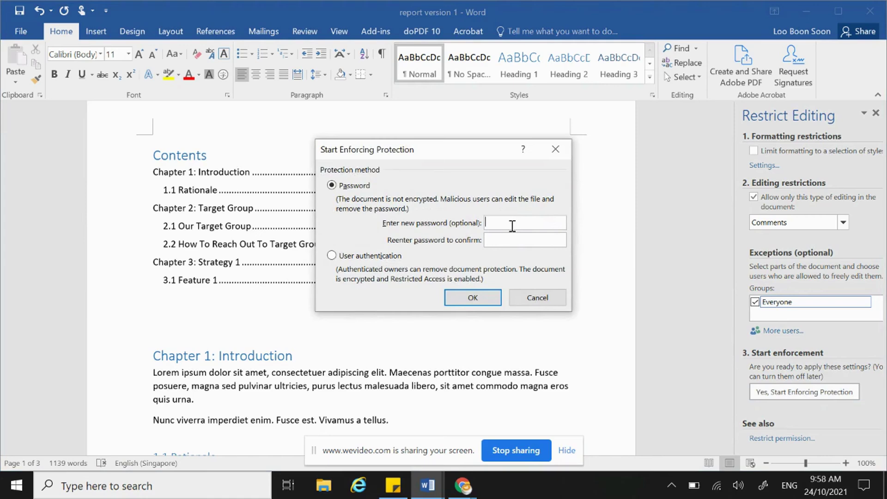
type("••••••")
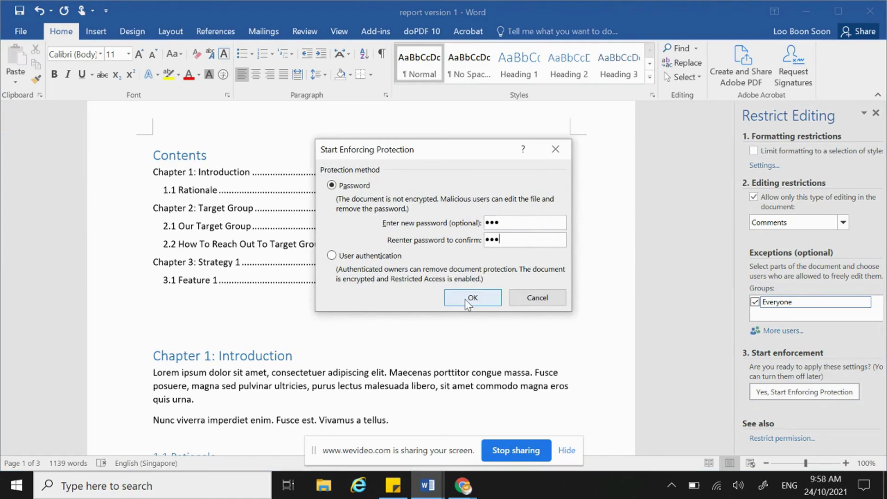
left_click(465, 298)
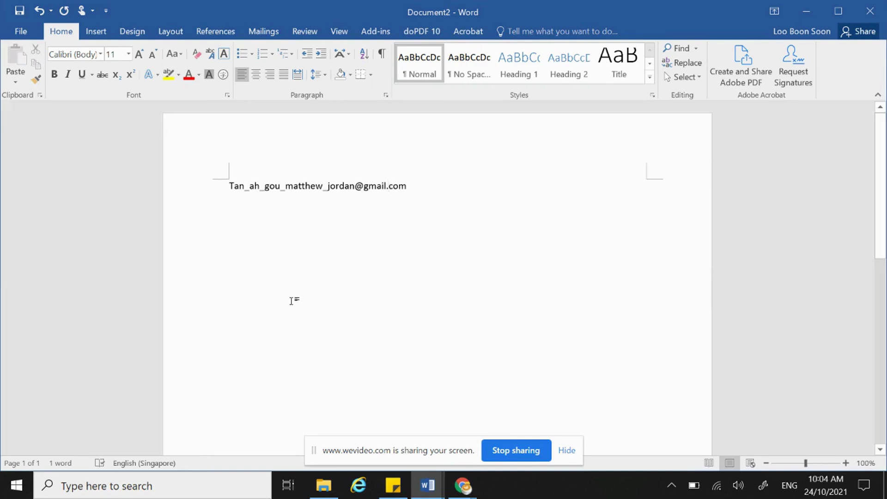
Step: Select the e-mail address in the document and open the AutoCorrect options from the proofing settings
left_click_drag(409, 185, 225, 183)
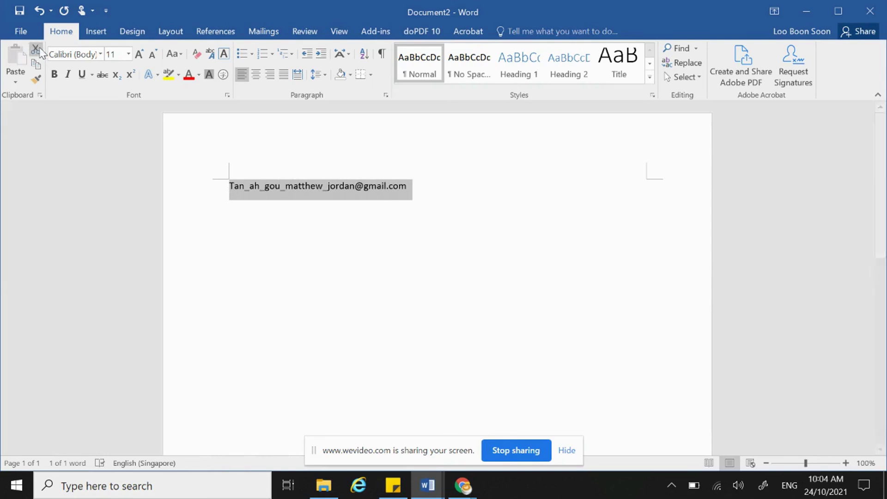
left_click(20, 32)
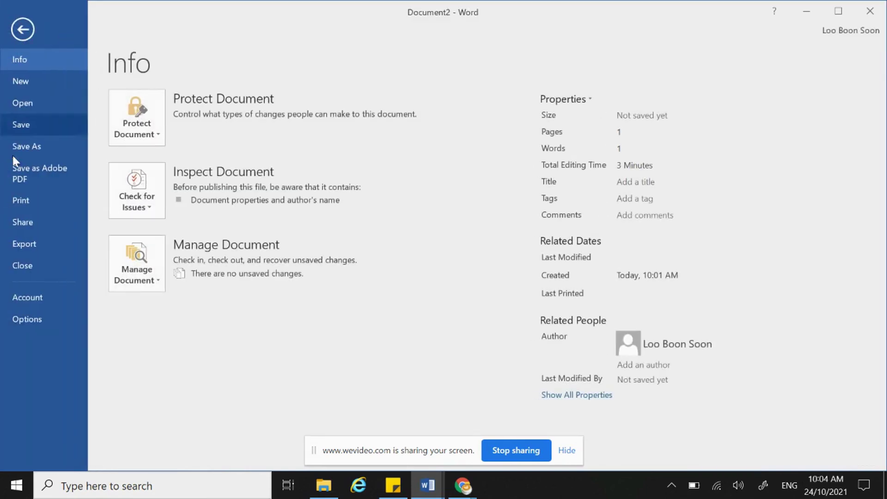
left_click(26, 318)
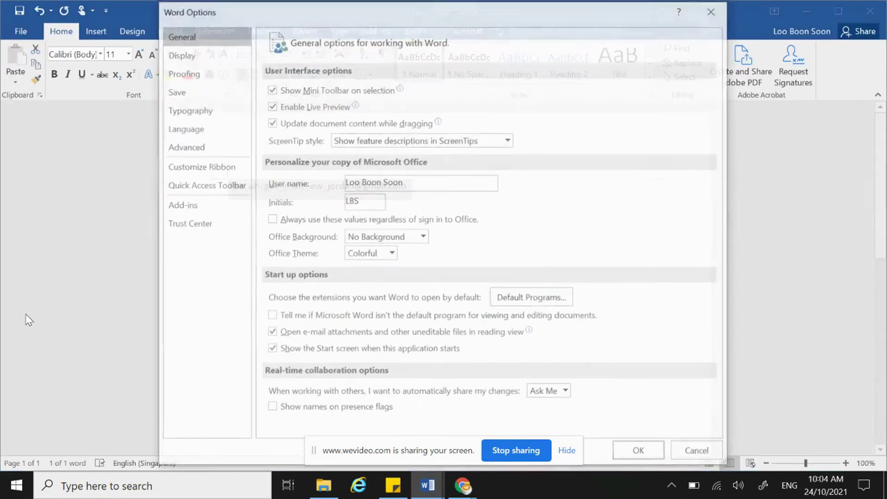
left_click(192, 77)
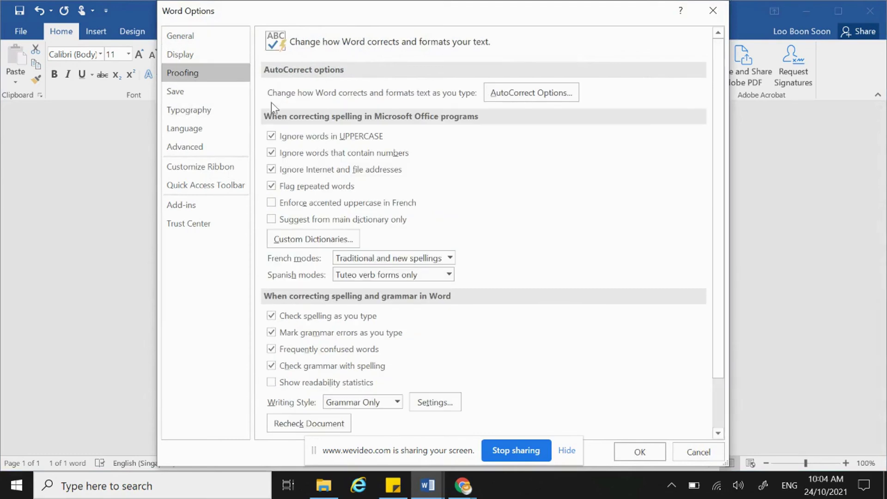
left_click(517, 94)
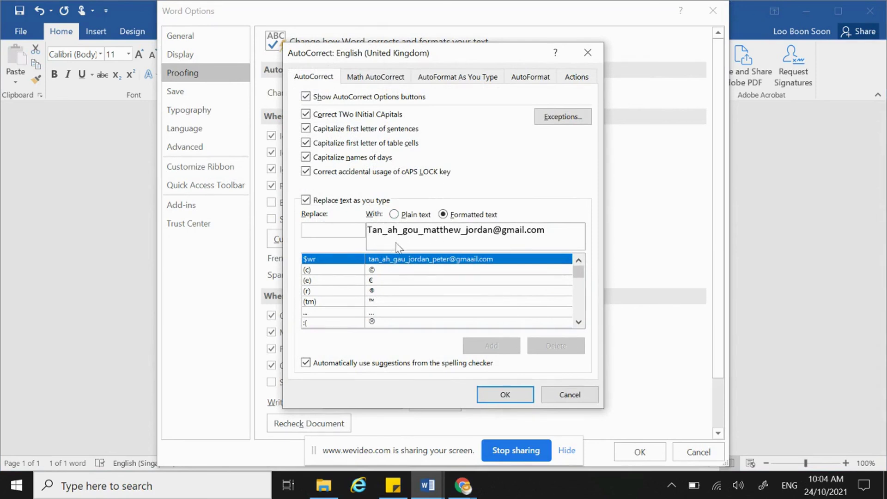
Step: Add an AutoCorrect entry that replaces $tan with the selected e-mail address as formatted text, and save the options
left_click(334, 231)
type("$t")
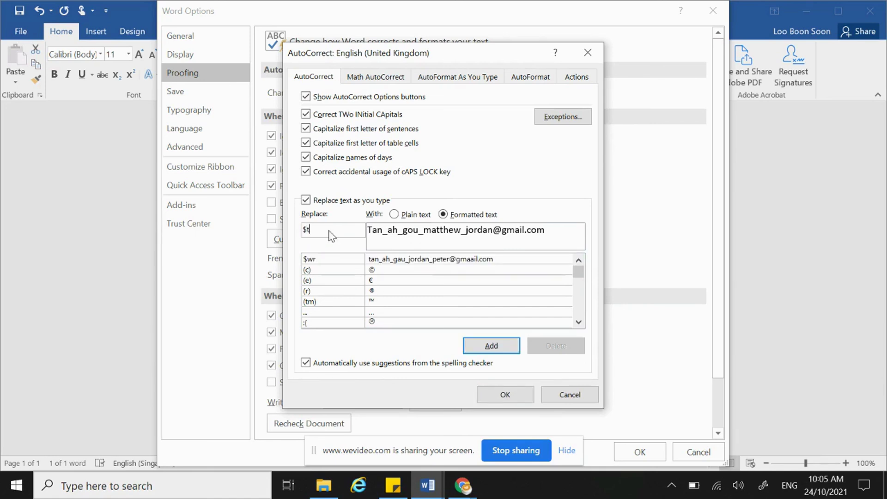
type("an")
left_click(492, 348)
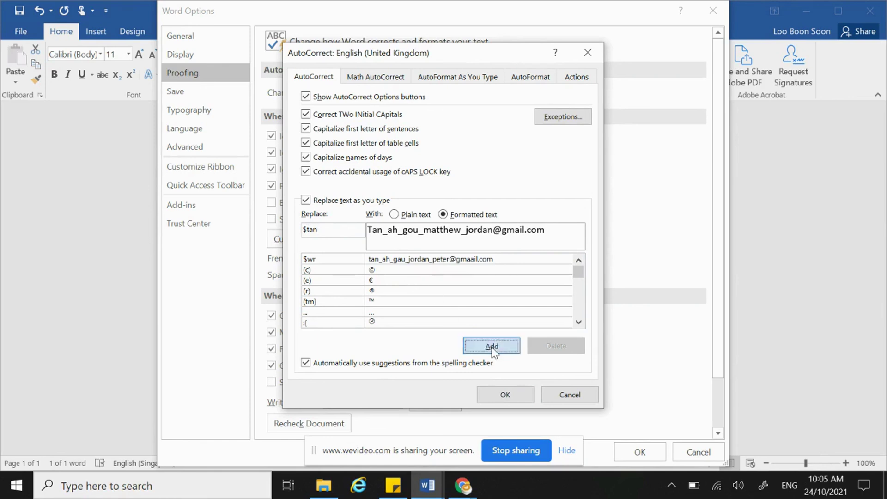
left_click(505, 396)
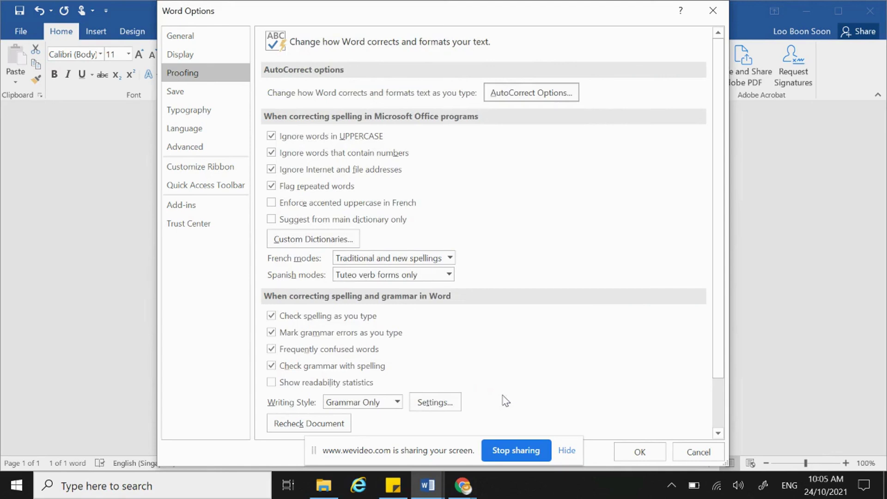
left_click(639, 452)
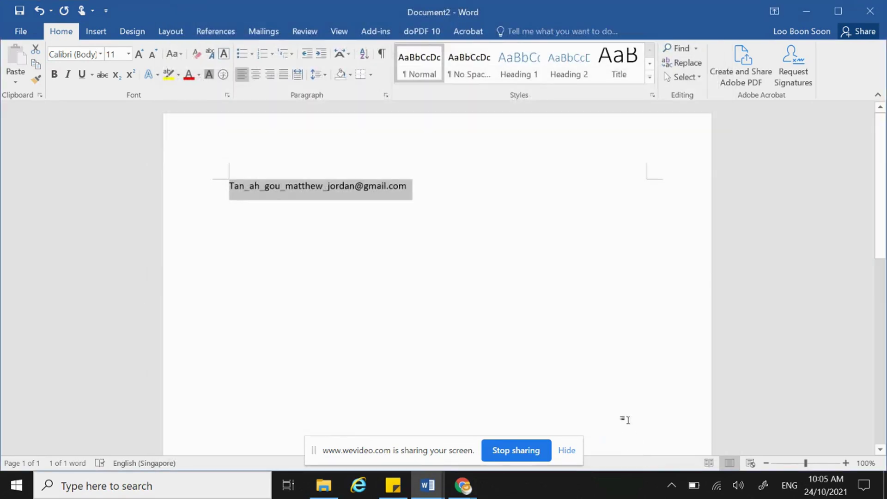
Step: Try out the $tan shortcut on a new line, leaving a blank line below the existing e-mail address
left_click(260, 255)
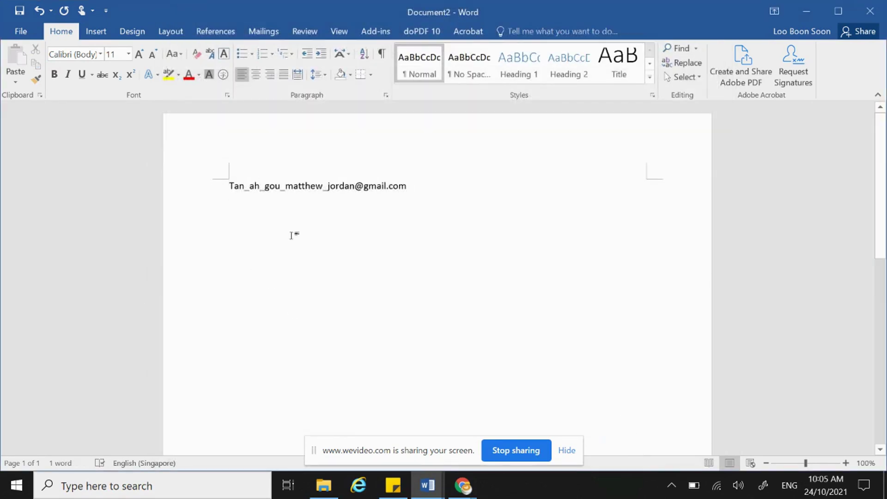
key("Return")
key("Return")
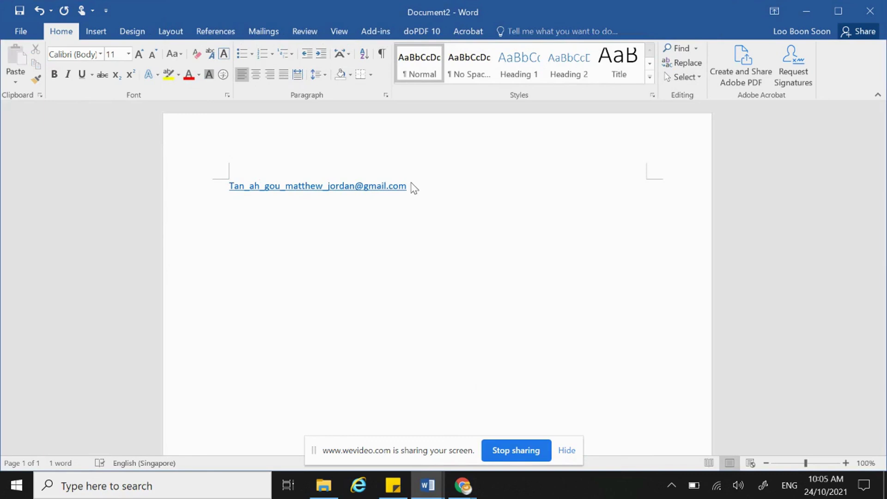
type("$tan")
key("Return")
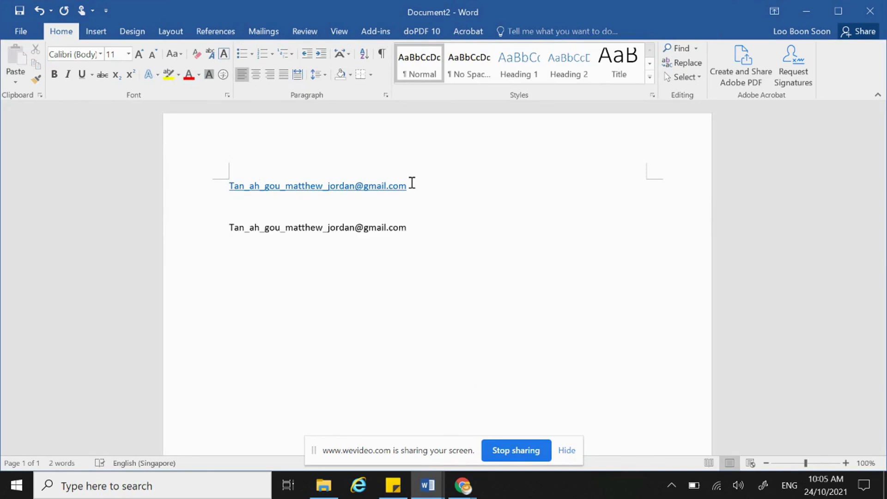